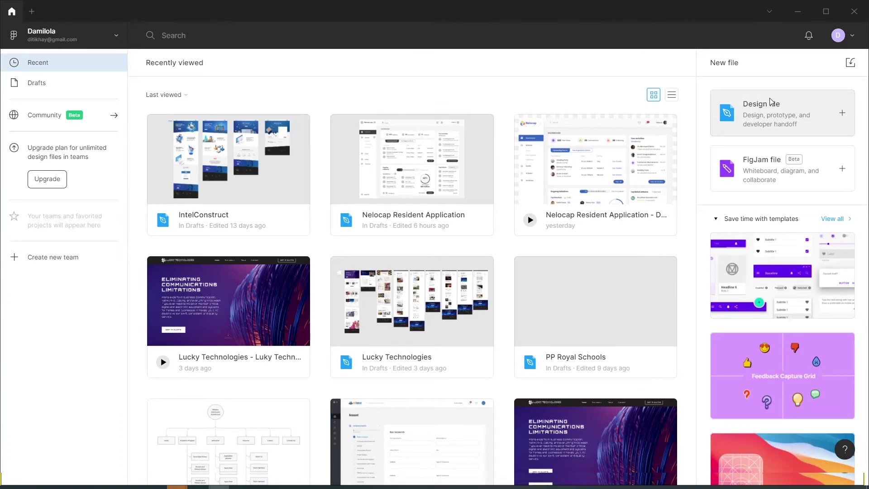
Create a new blank FigJam file
left_click(825, 11)
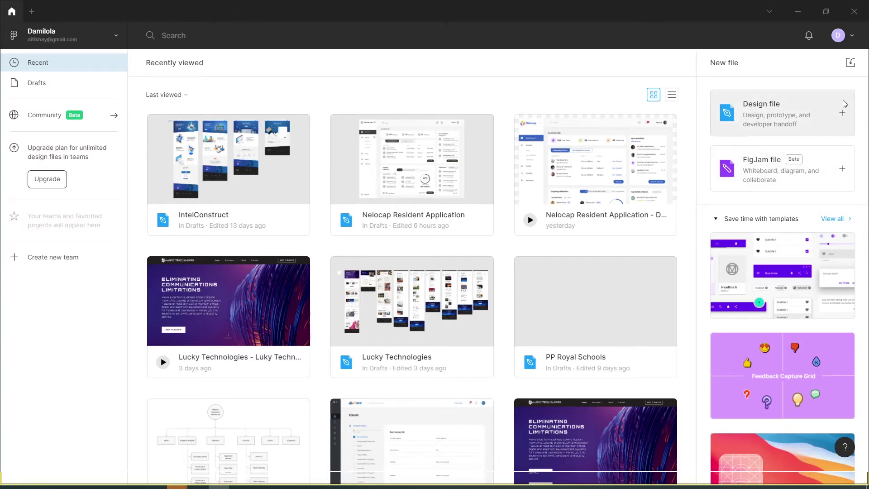
left_click(815, 170)
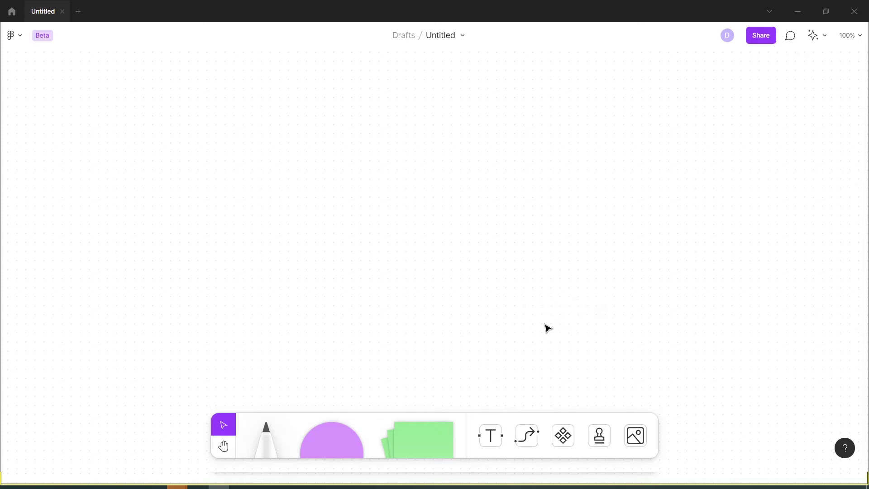
left_click(491, 435)
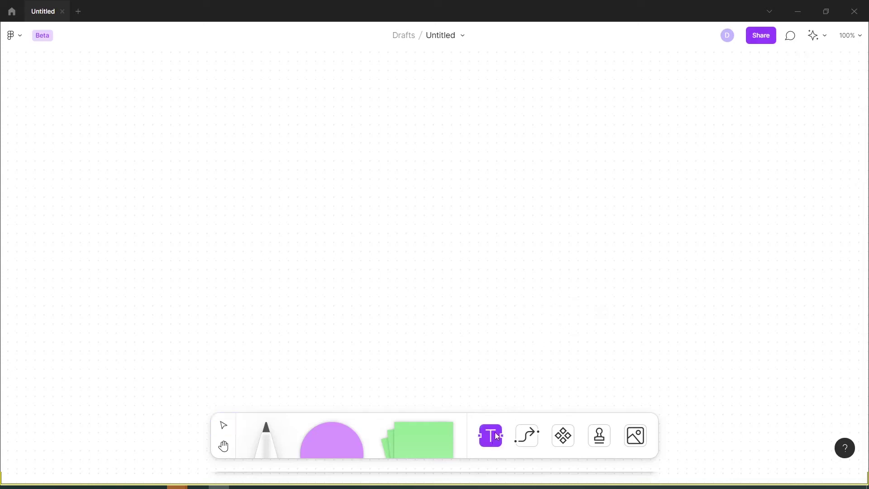
left_click(657, 109)
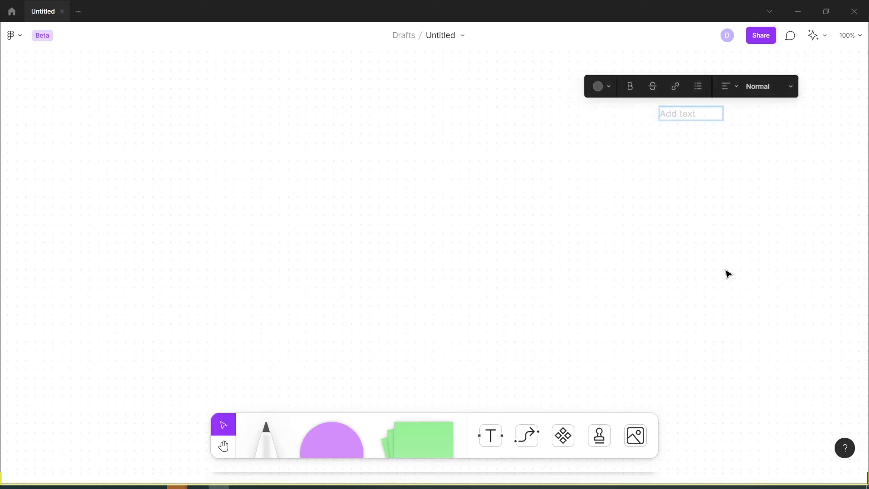
left_click(746, 203)
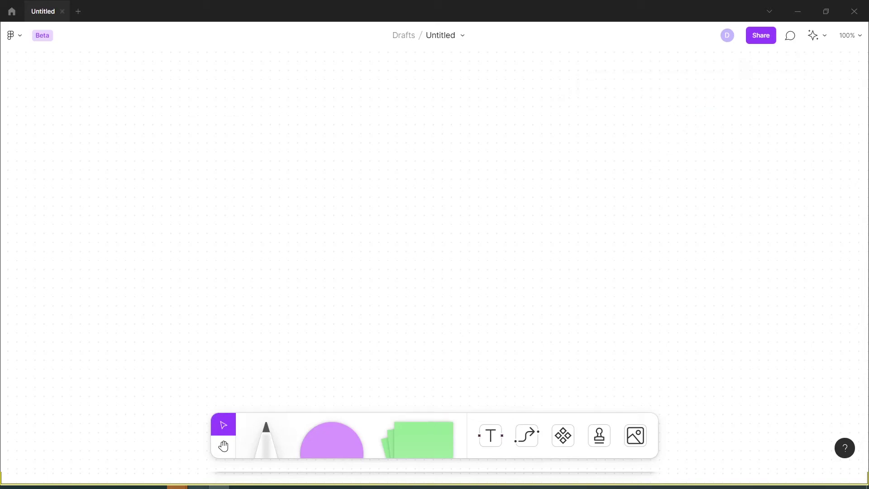
Switch to the Word document, copy the website page list from Home to Contact Us, and return to FigJam
mouse_move(281, 487)
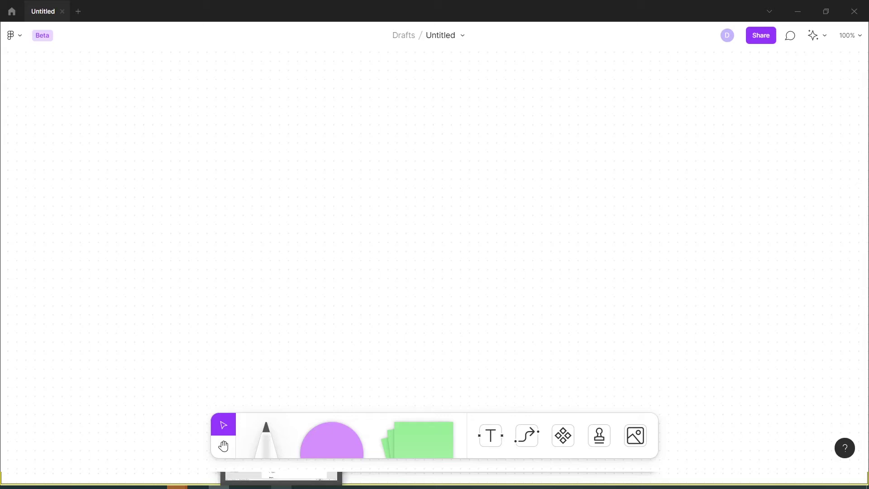
left_click(281, 466)
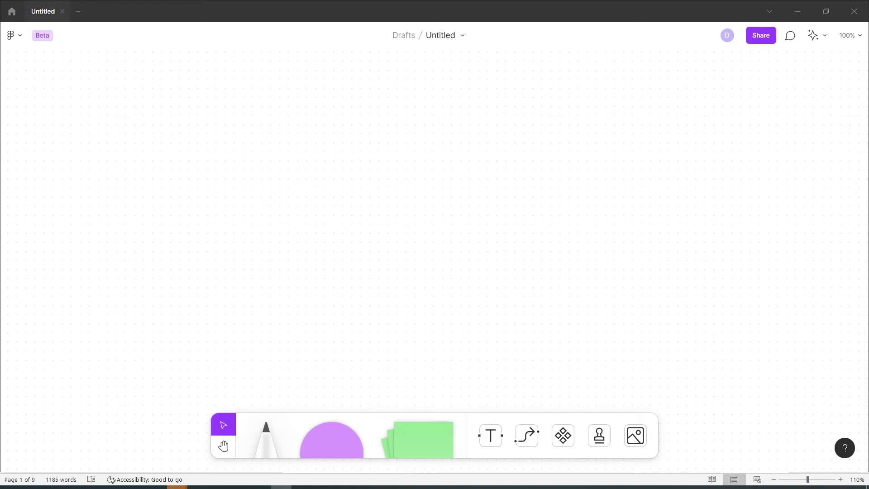
key("ctrl+shift+Down")
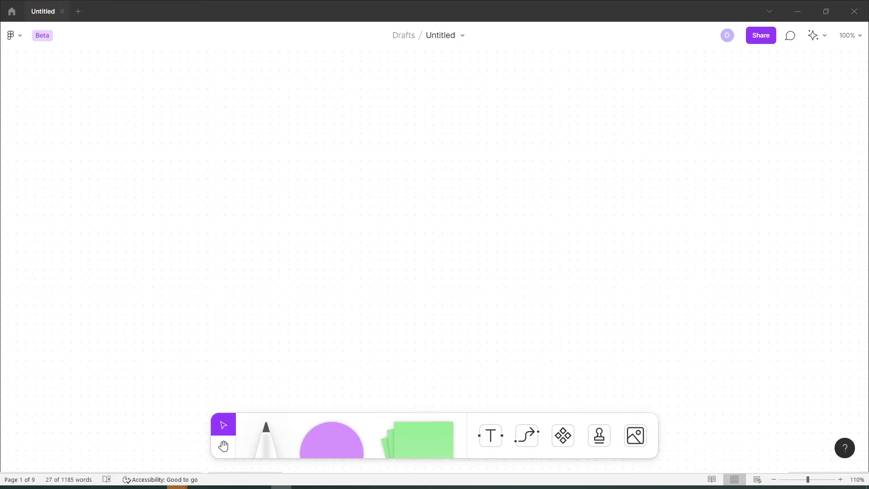
key("alt+Tab")
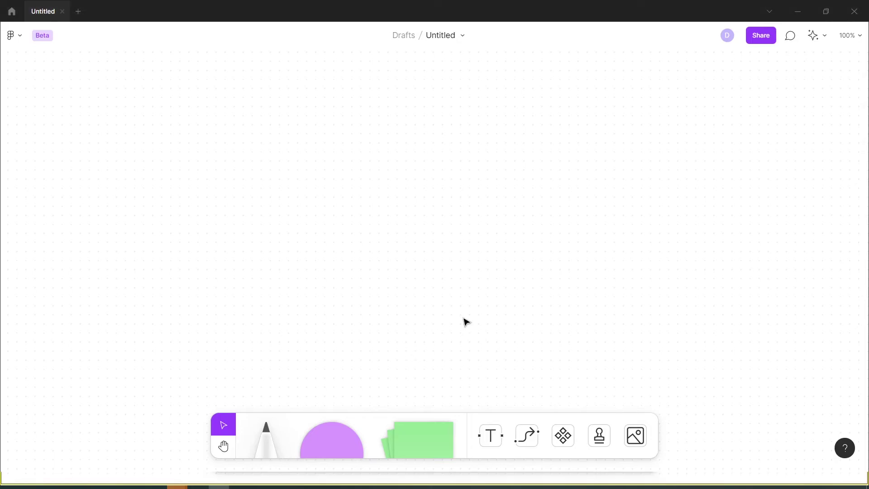
Add a text box on the right side of the canvas and paste the copied page list into it
left_click(494, 440)
left_click(636, 145)
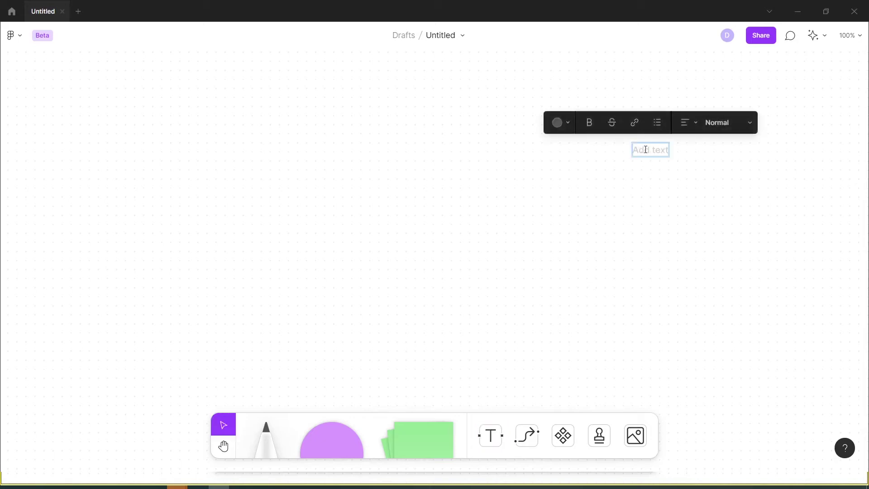
key("ctrl+v")
key("Escape")
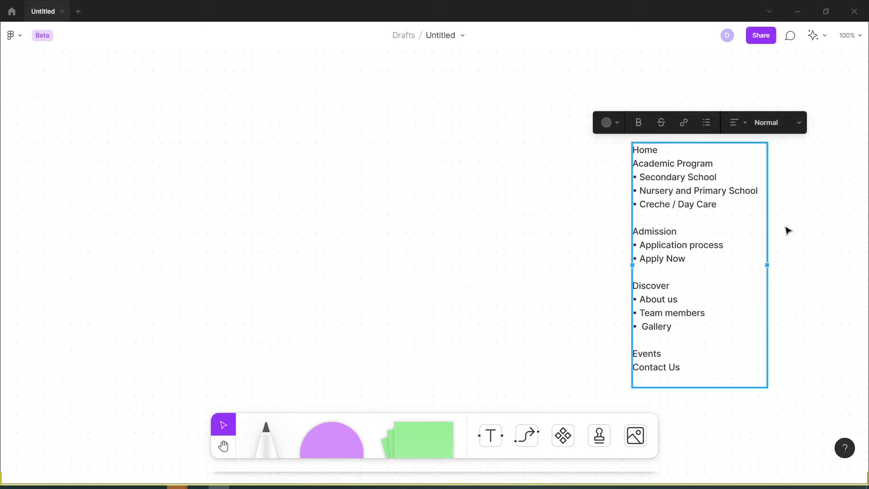
Move the page list text block slightly higher on the canvas and deselect it
left_click(795, 292)
left_click(650, 188)
left_click_drag(650, 188, 659, 150)
left_click(616, 184)
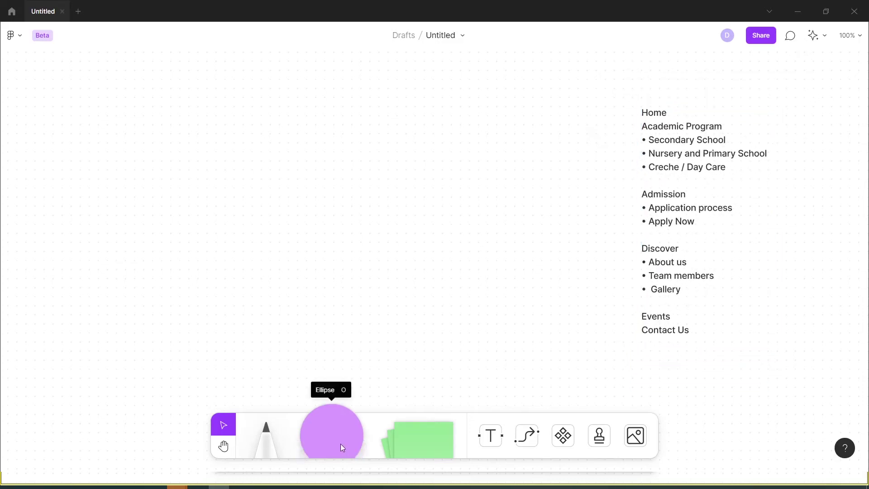
Add a circle to the canvas, shrink it to about half its size and place it above the centre
left_click_drag(343, 448, 200, 195)
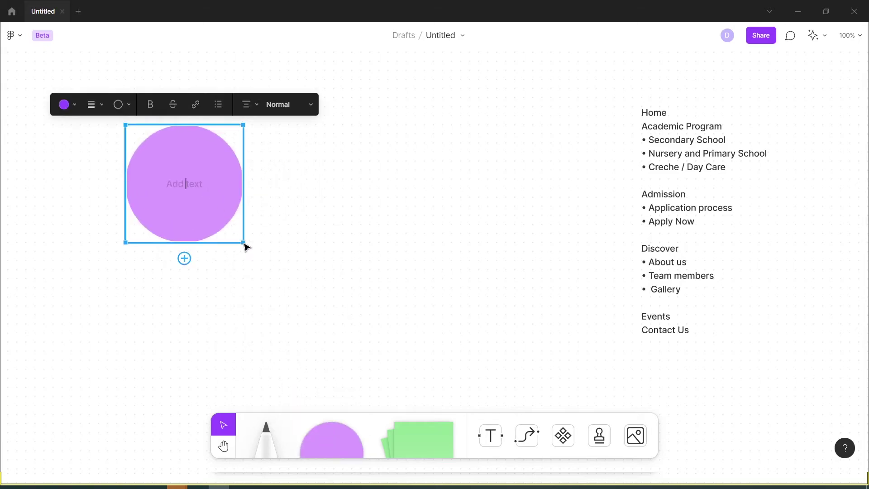
left_click(230, 225)
left_click(233, 228)
left_click_drag(242, 241, 358, 142)
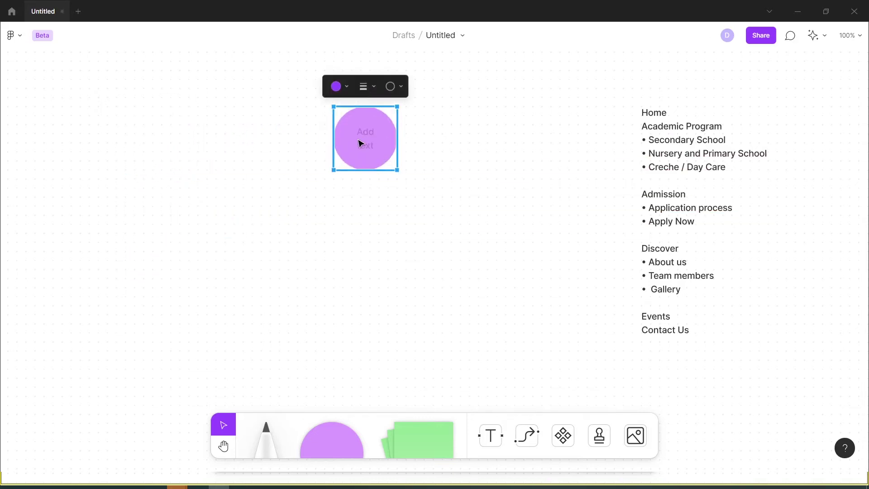
Label the circle "Website IA" on two lines
double_click(355, 140)
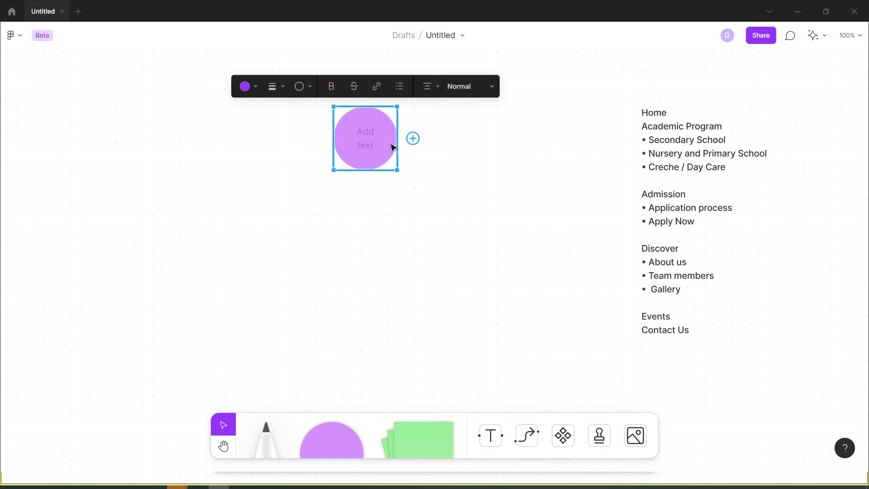
type("Website")
key("Return")
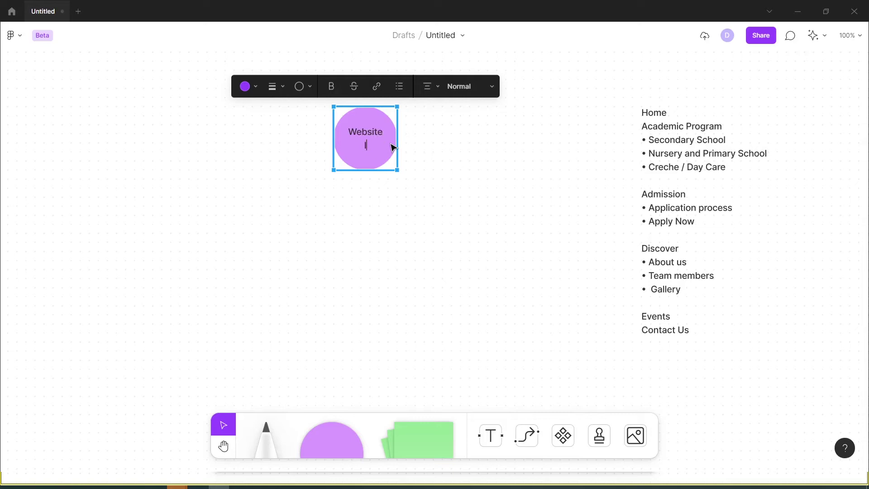
type("IA")
left_click(417, 175)
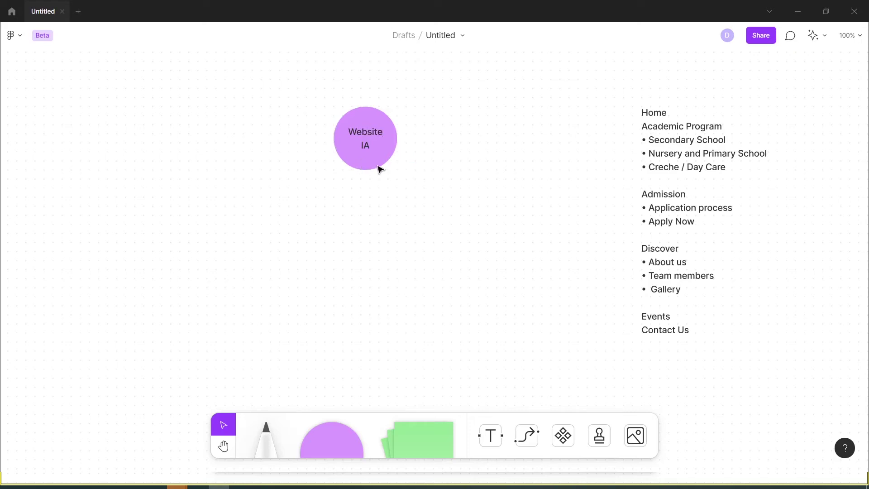
Give the Website IA circle a white fill and a solid border
left_click(378, 167)
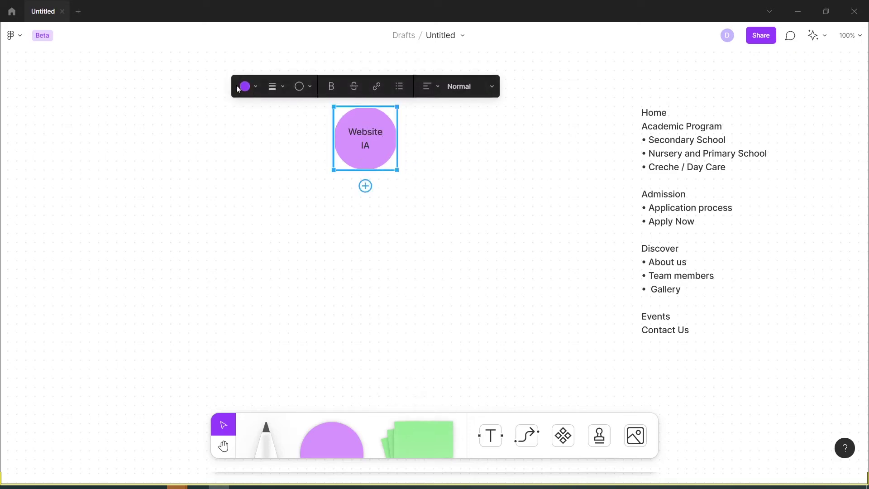
left_click(254, 87)
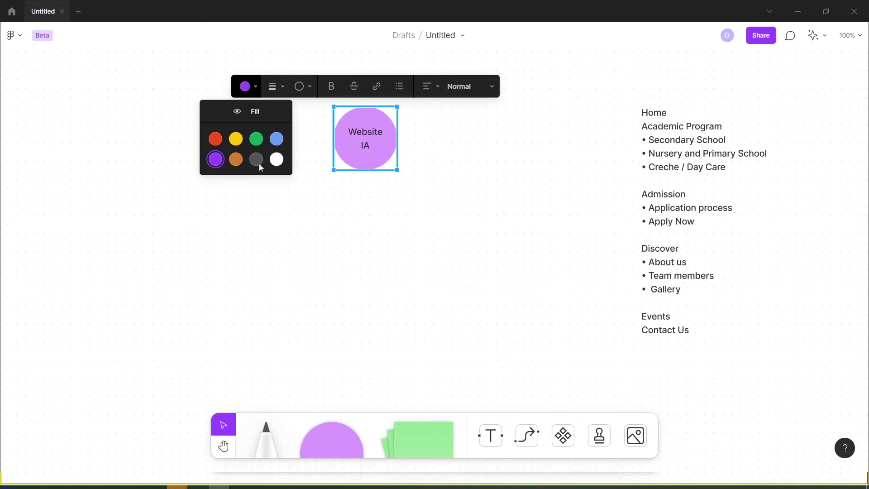
left_click(277, 160)
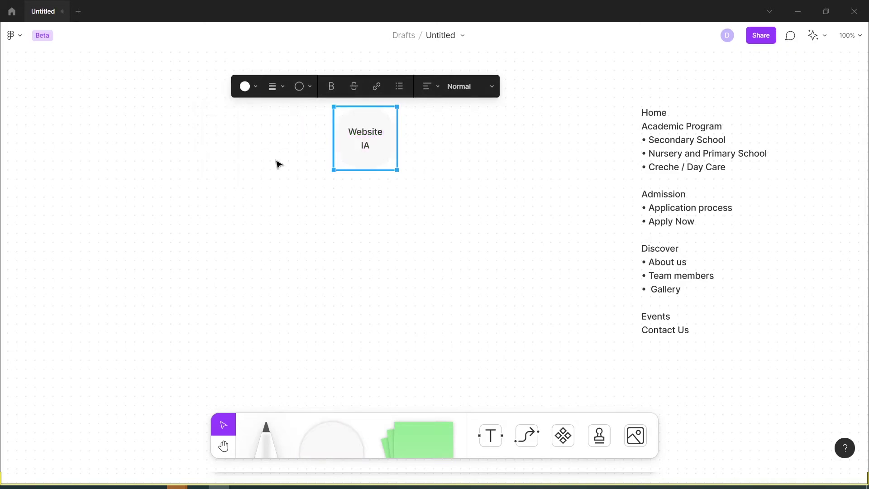
left_click(282, 89)
left_click(251, 112)
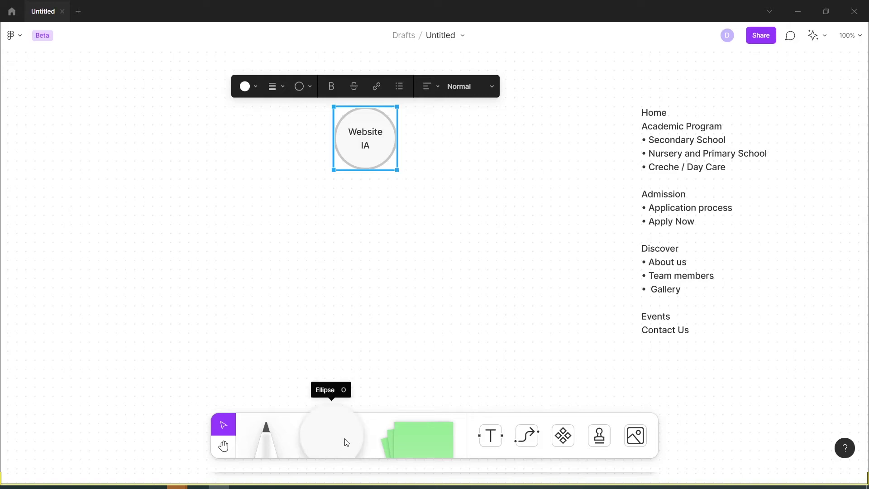
Add another shape below and left of the circle, change it to a rounded rectangle and flatten it into a wide box
left_click_drag(346, 441, 260, 239)
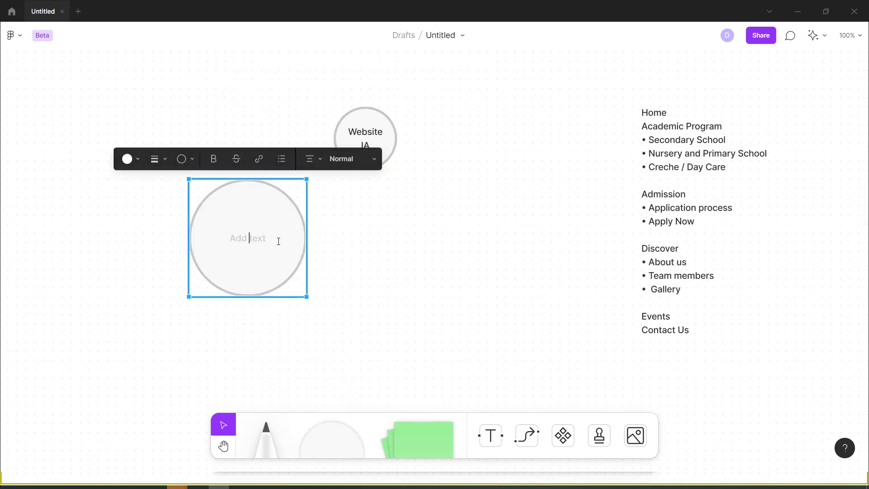
left_click(192, 158)
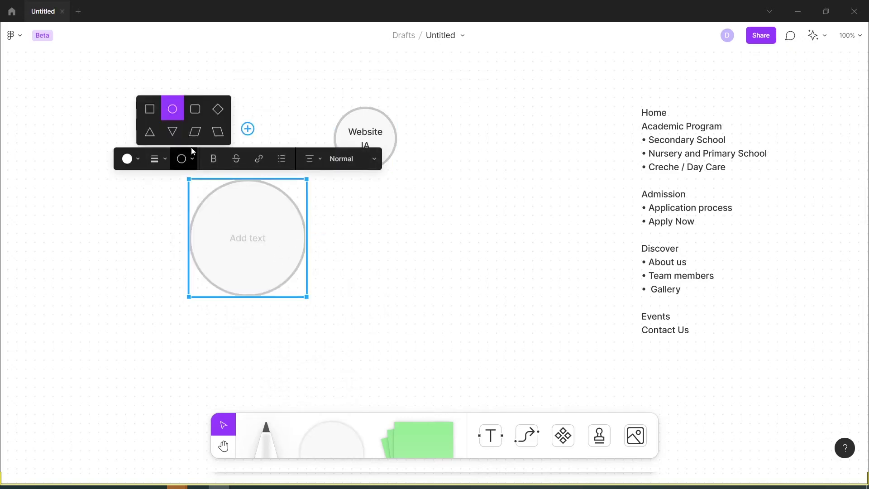
left_click(195, 109)
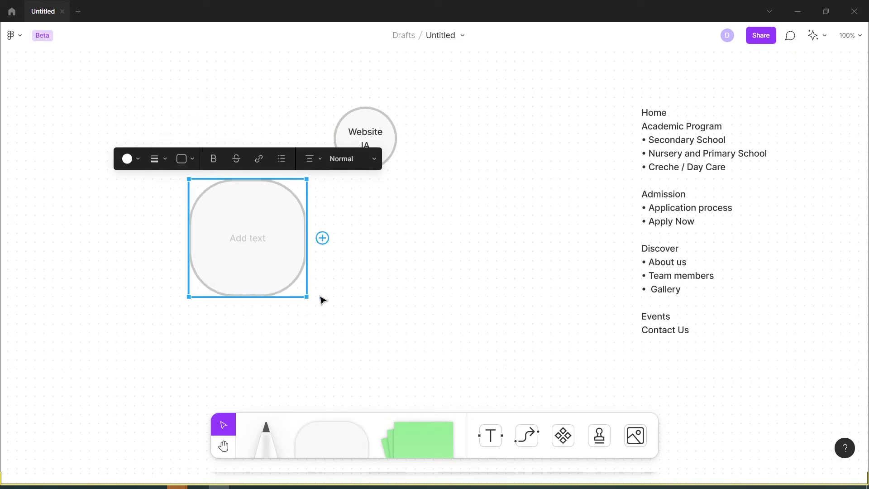
key("Escape")
left_click_drag(301, 295, 263, 225)
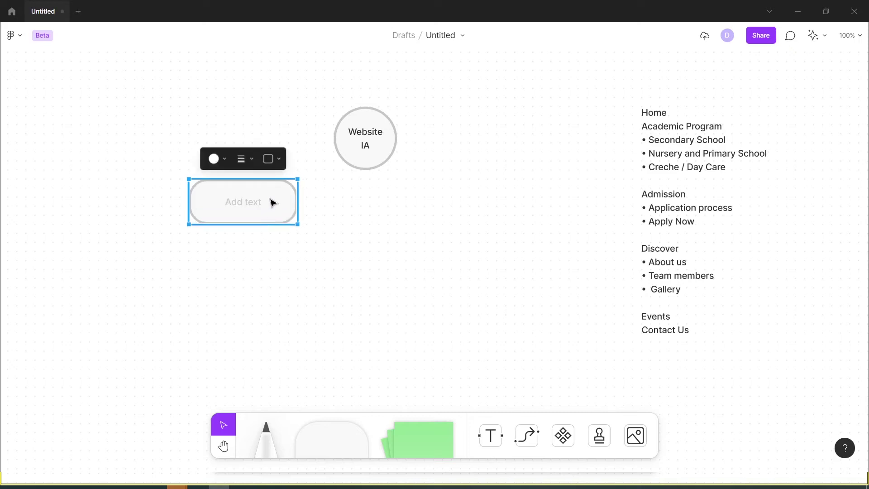
Copy "Home" from the page list and paste it as the rounded rectangle's label
double_click(656, 114)
double_click(659, 114)
key("ctrl+c")
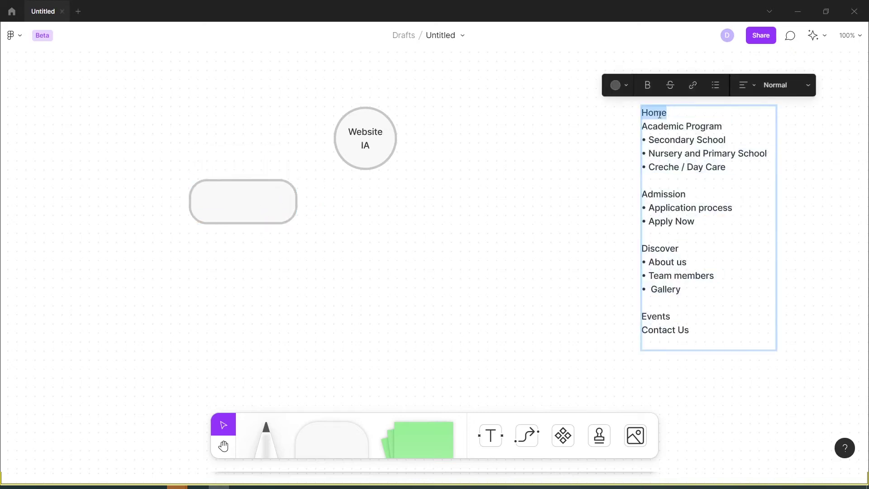
left_click(241, 200)
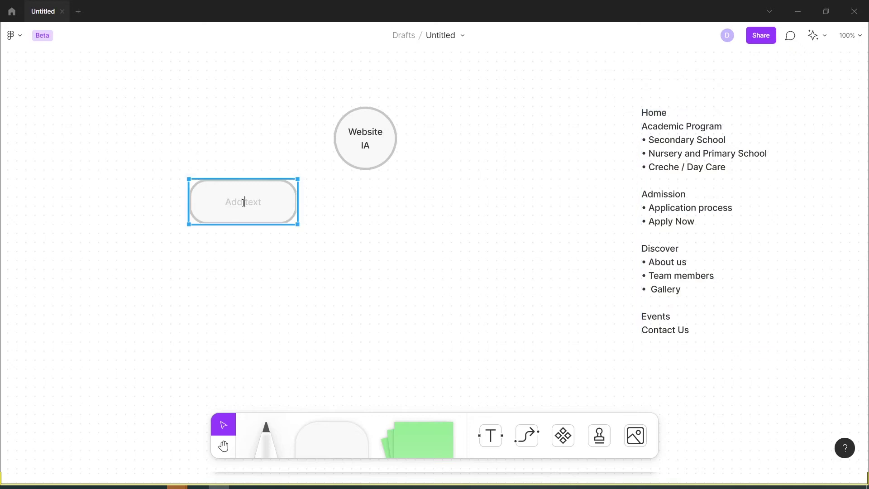
key("ctrl+v")
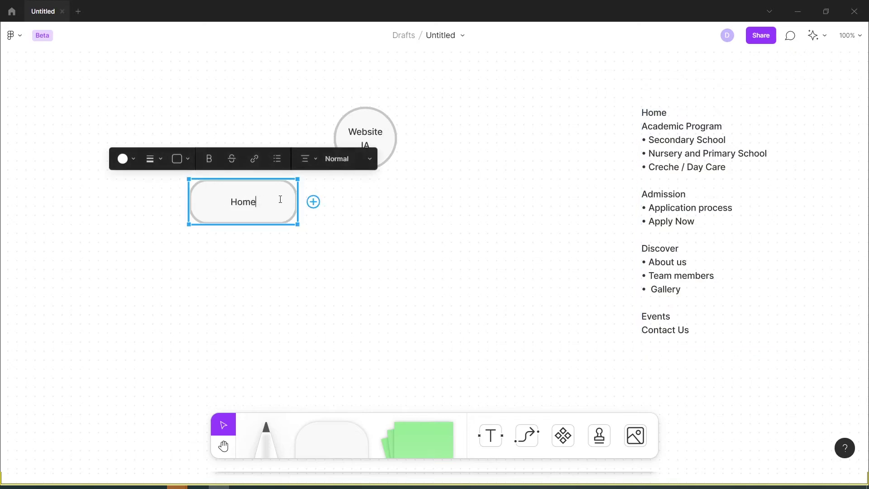
left_click(312, 223)
Narrow the Home box and move it down to the far left, below the level of the circle
left_click(286, 212)
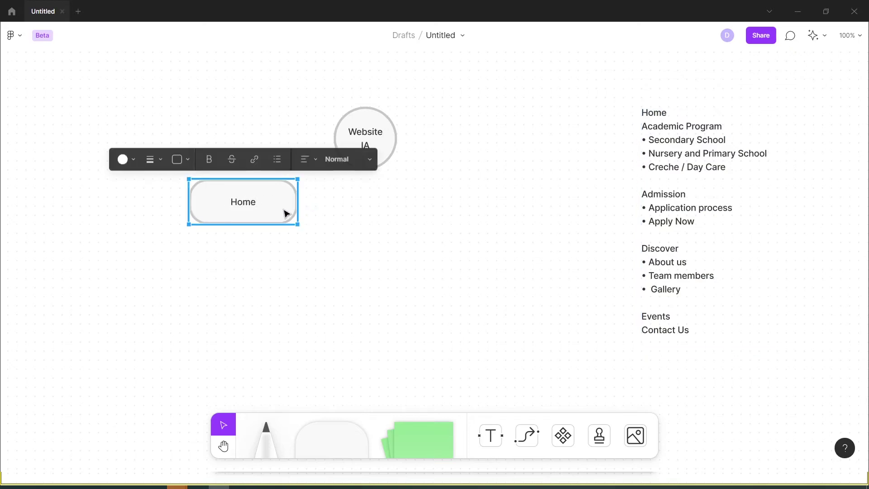
left_click_drag(298, 202, 154, 237)
left_click(293, 225)
left_click(246, 206)
Connect the bottom of the Website IA circle to the top of the Home box with an arrow, and select the Home box
left_click(357, 135)
mouse_move(344, 172)
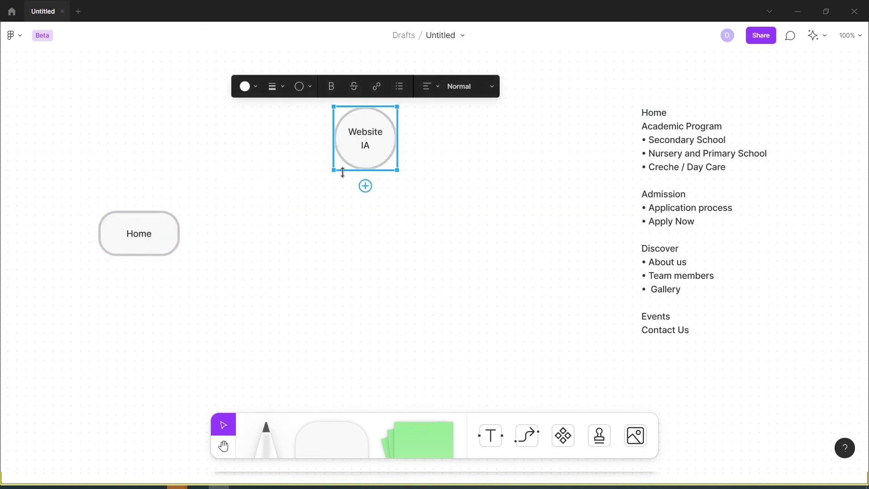
mouse_move(366, 186)
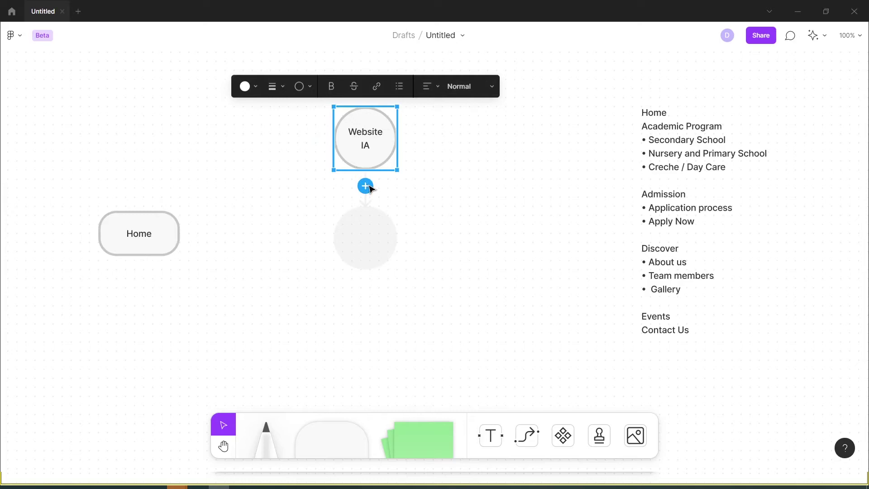
left_click_drag(369, 188, 142, 210)
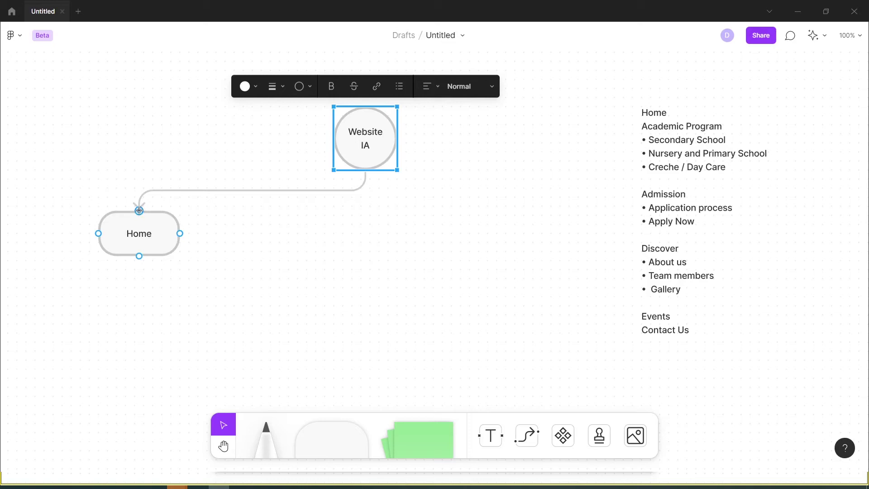
left_click_drag(140, 210, 142, 213)
left_click(138, 227)
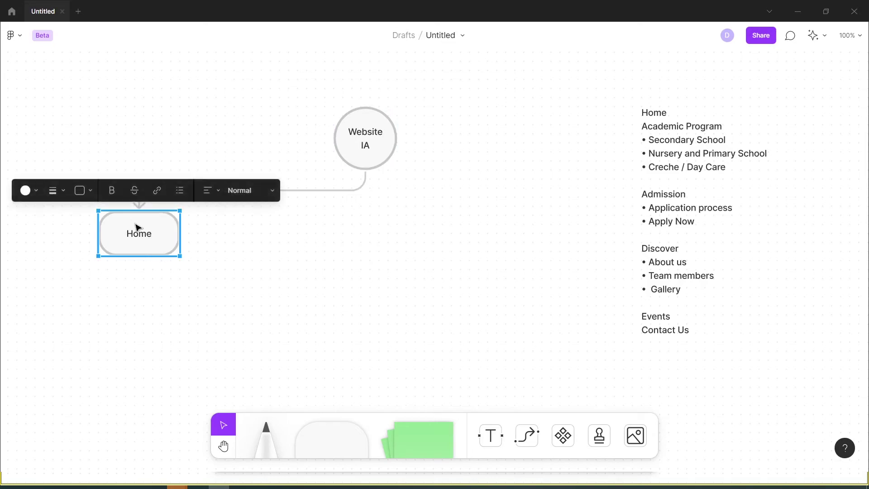
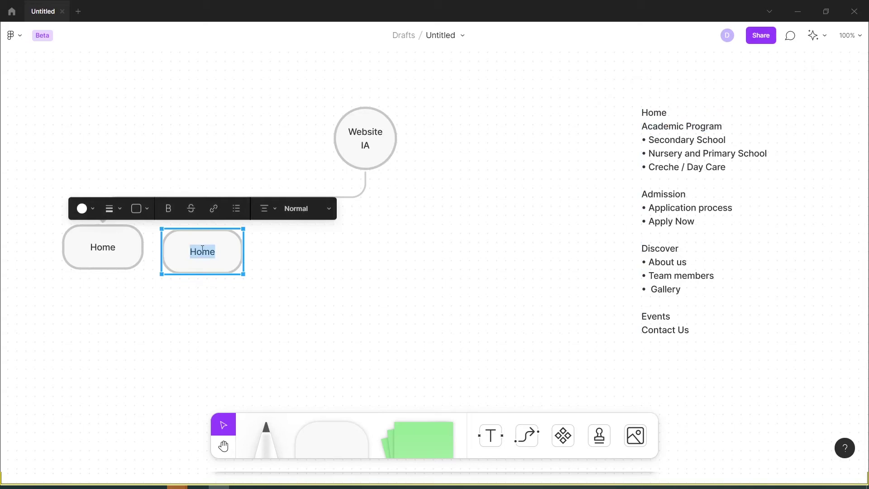
Widen the Home copy to fit its Academic Program label and place a duplicate of it to its right
left_click_drag(243, 263, 289, 263)
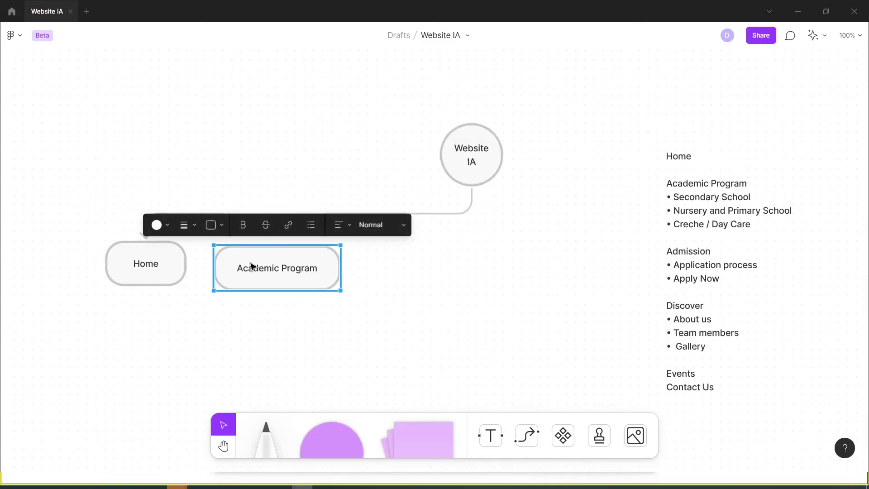
left_click_drag(252, 266, 397, 261)
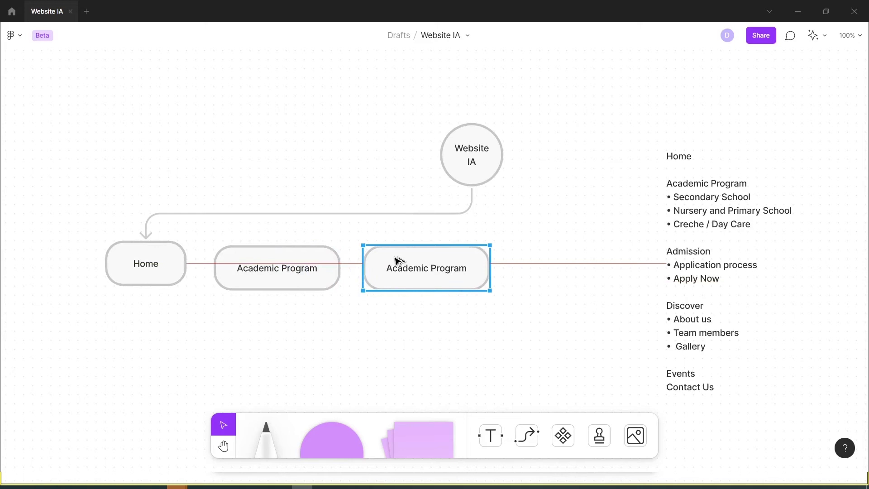
Copy "Admission" from the page list, paste it as the duplicate box's label and narrow that box
left_click(683, 192)
double_click(695, 189)
left_click(686, 251)
left_click_drag(711, 251, 666, 251)
key("ctrl+c")
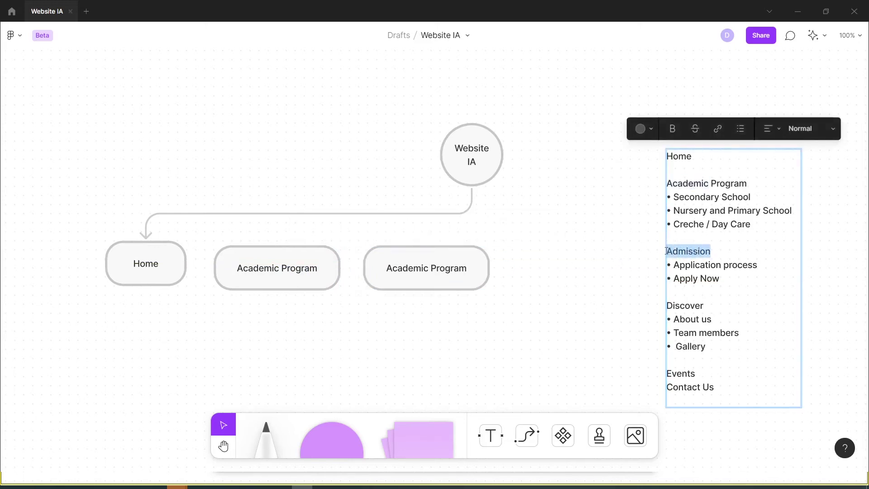
triple_click(442, 268)
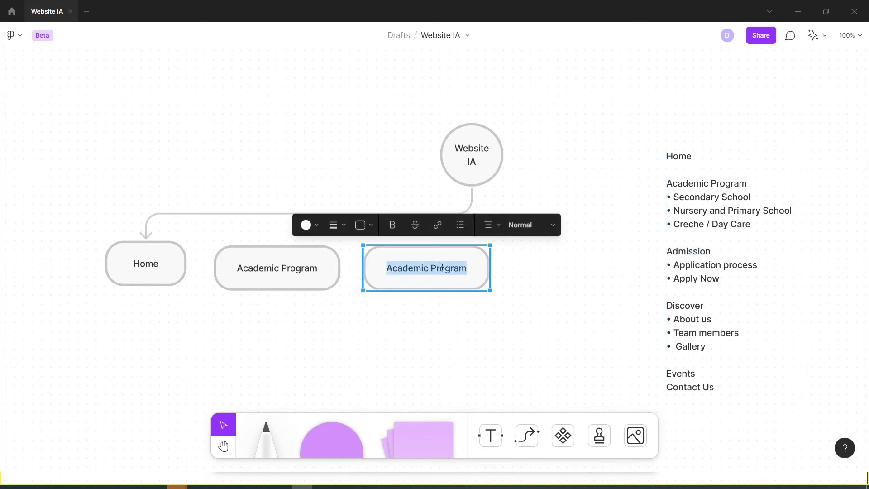
key("ctrl+v")
left_click(549, 271)
left_click(473, 274)
left_click_drag(490, 272, 448, 272)
Duplicate the Admission box to its right and relabel the copy "Discover" from the page list
left_click_drag(399, 260, 639, 272)
left_click(714, 295)
left_click(690, 307)
double_click(692, 307)
key("ctrl+c")
double_click(523, 267)
key("ctrl+v")
left_click(566, 274)
Add another copy of the box to the right of Discover and relabel it "Events" from the page list
left_click(705, 273)
left_click_drag(704, 276, 820, 268)
scroll(815, 268, "right", 4)
left_click_drag(637, 267, 759, 267)
left_click(454, 274)
double_click(726, 368)
double_click(454, 272)
key("ctrl+v")
Duplicate the Events box to its right and relabel the copy "Contact Us" from the page list
left_click_drag(418, 265, 540, 266)
double_click(739, 379)
triple_click(751, 378)
key("ctrl+c")
triple_click(563, 260)
key("ctrl+v")
key("Escape")
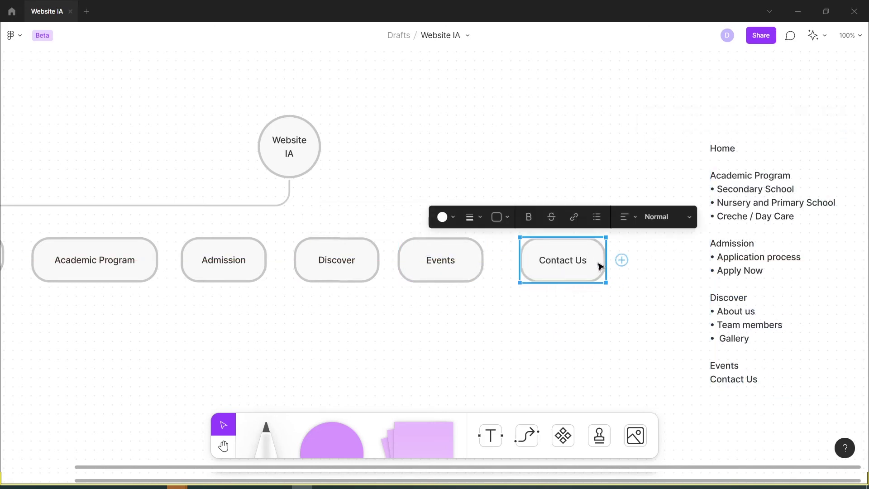
Narrow the Events and Discover boxes to fit their labels and adjust the spacing between the boxes in the row
left_click(457, 267)
left_click_drag(483, 262, 465, 262)
left_click_drag(419, 267, 450, 268)
left_click(360, 266)
left_click_drag(379, 262, 348, 267)
key("space")
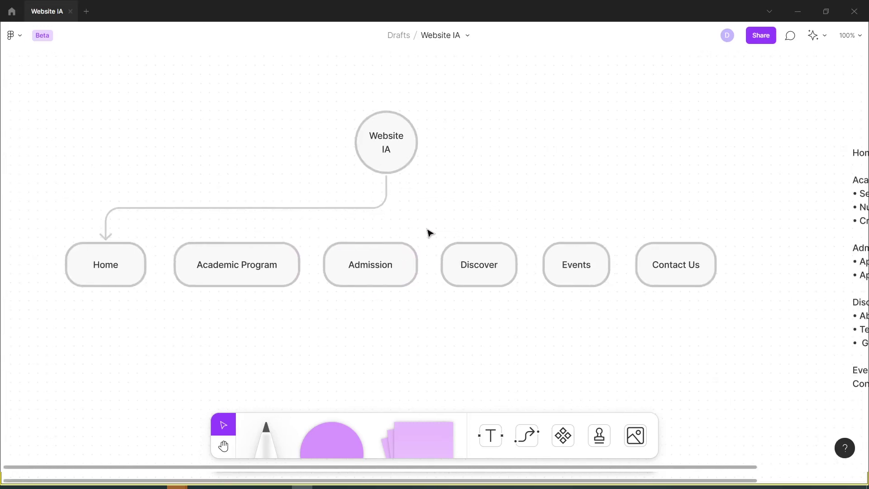
Connect the bottom of the Website IA circle to the tops of Academic Program, Admission, Discover, Events and Contact Us with arrows
left_click(403, 158)
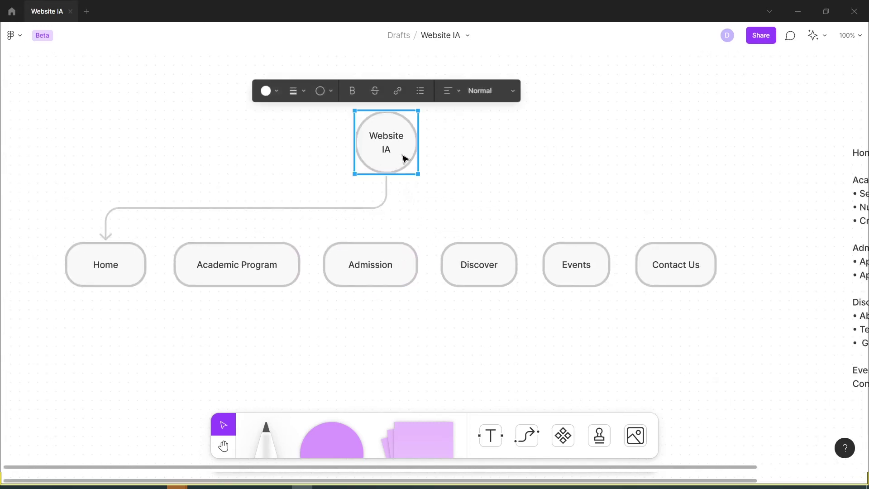
mouse_move(388, 190)
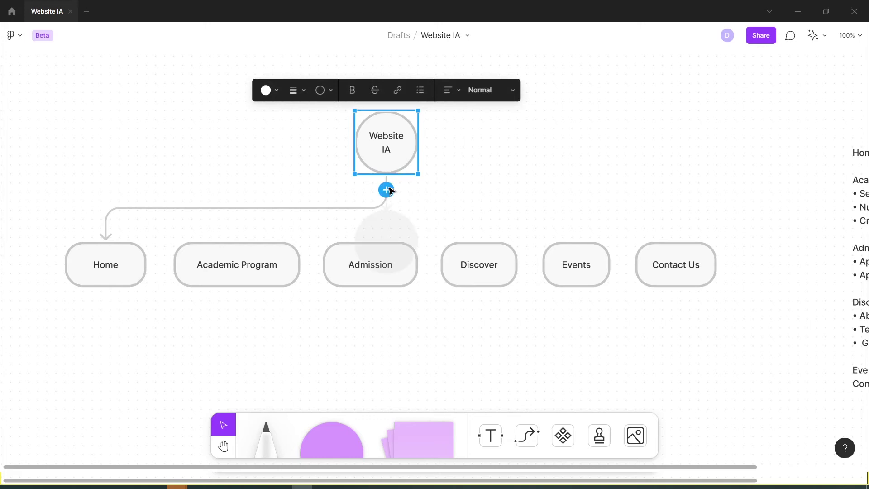
left_click_drag(388, 196, 287, 218)
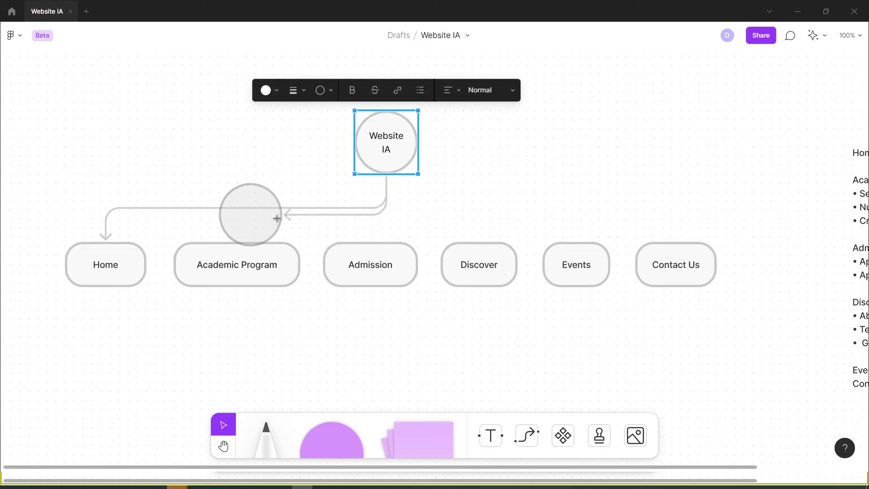
left_click_drag(277, 219, 273, 219)
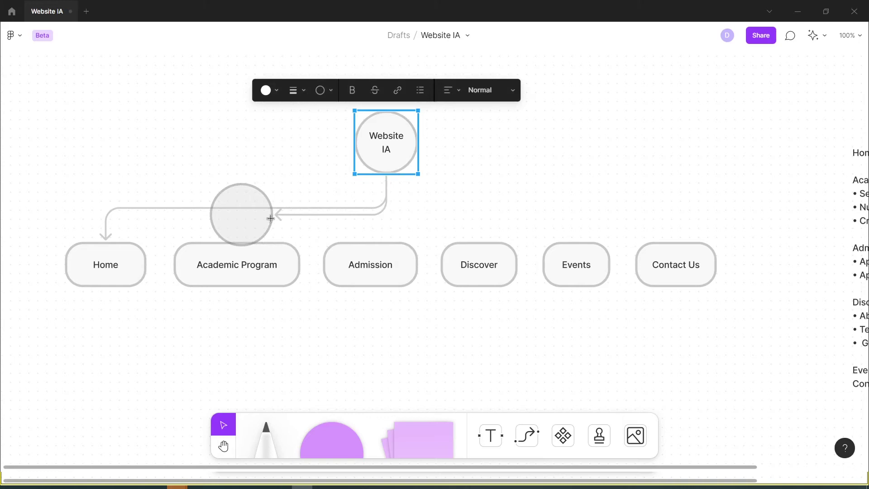
left_click_drag(270, 218, 237, 243)
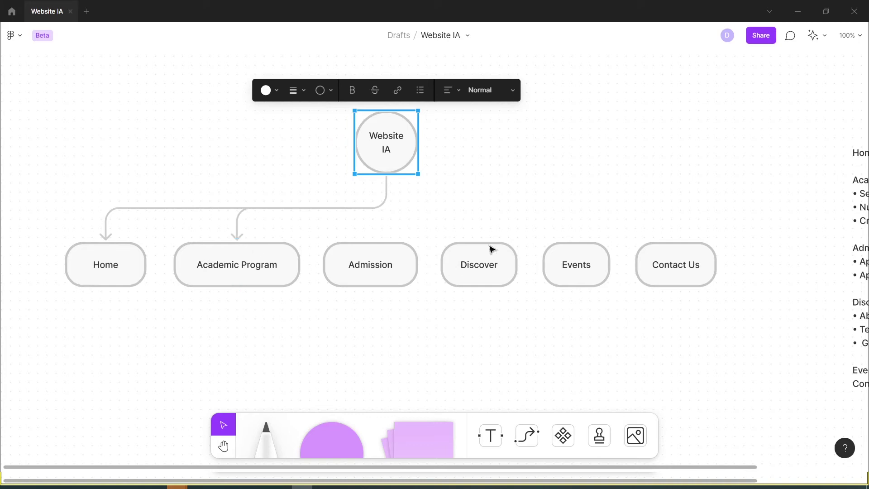
left_click_drag(387, 180, 576, 240)
left_click_drag(386, 190, 676, 242)
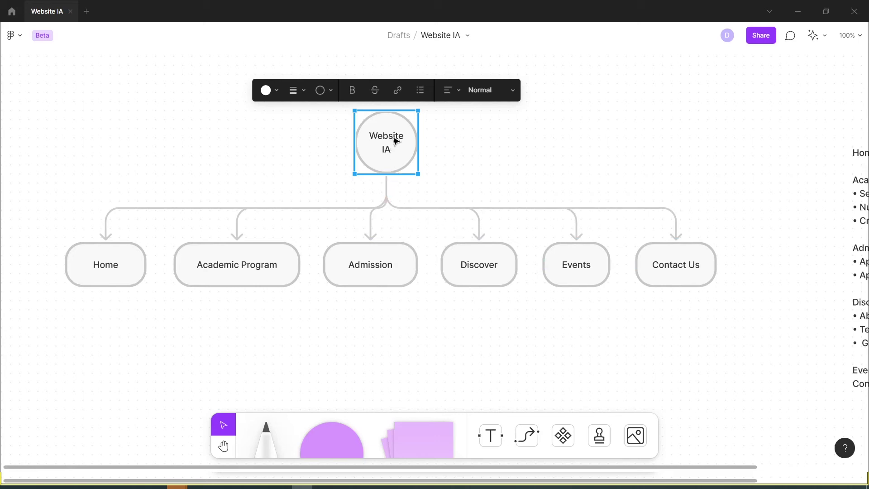
Move the Website IA circle sideways until it is centred above the Admission box
left_click_drag(395, 142, 382, 141)
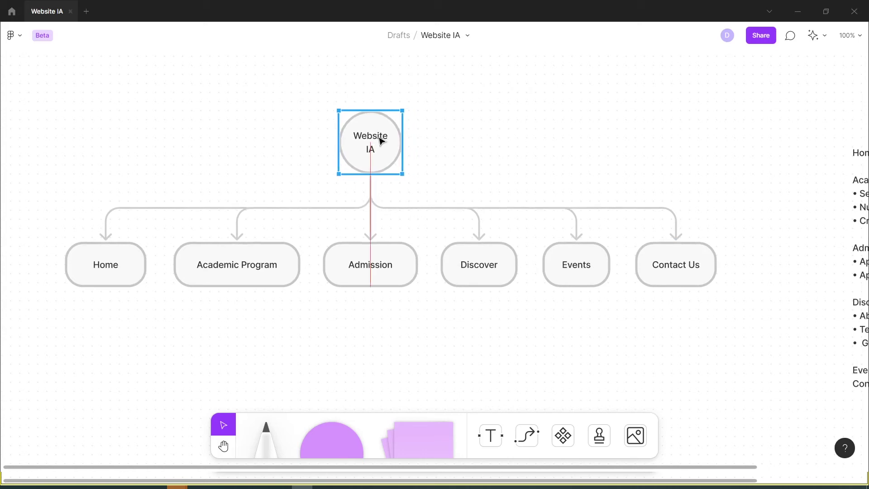
left_click_drag(382, 142, 381, 139)
left_click(503, 148)
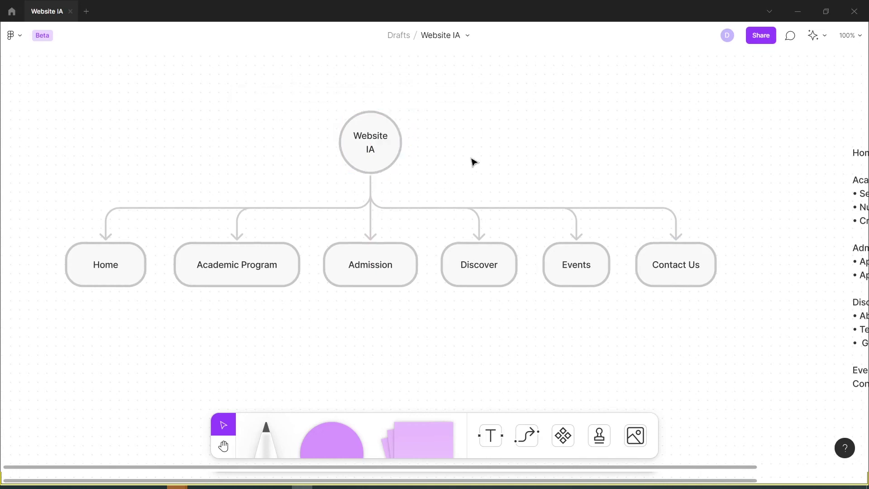
Duplicate the Discover box and place the copy below and to the right of the Academic Program box
left_click_drag(430, 252, 435, 207)
scroll(435, 207, "down", 1)
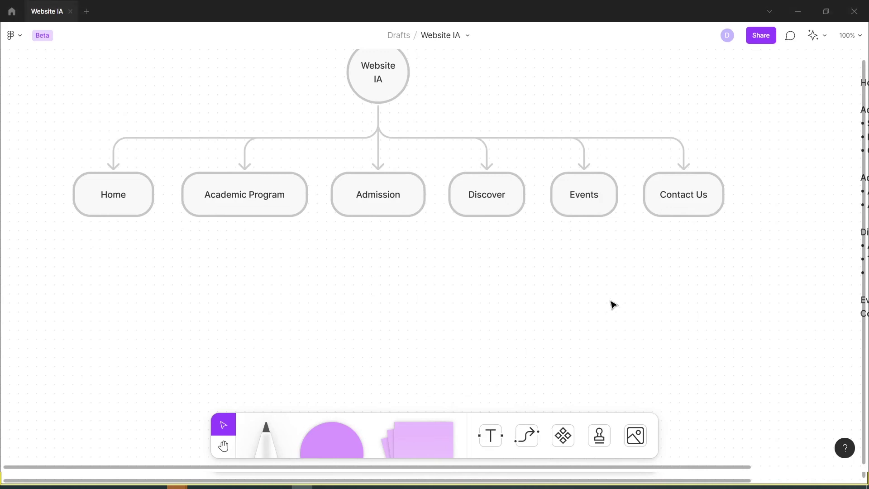
scroll(610, 303, "down", 3)
scroll(611, 302, "right", 3)
left_click(443, 155)
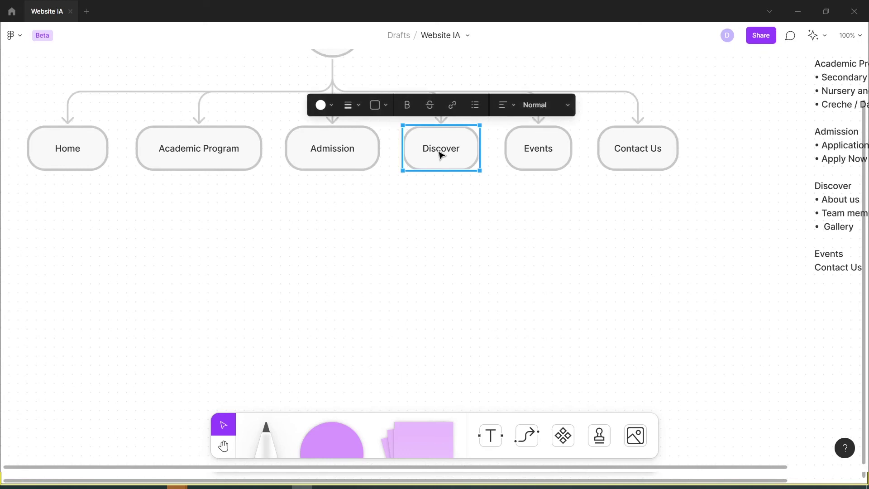
key("ctrl+d")
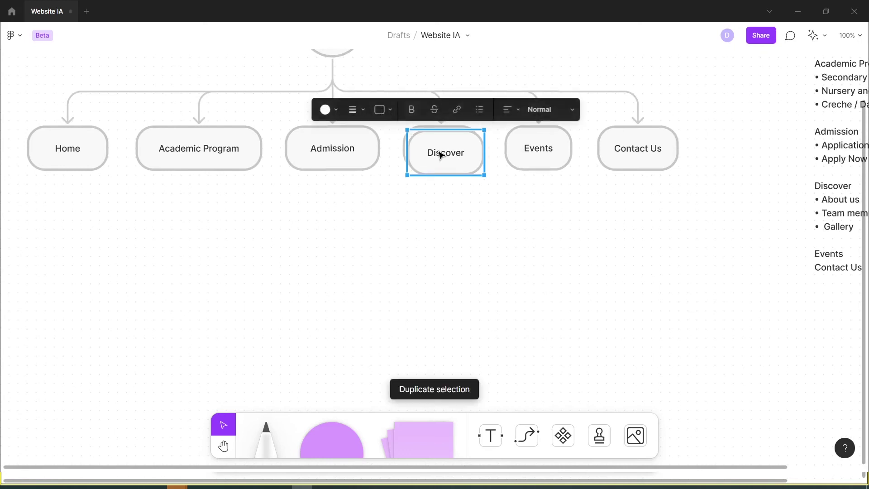
left_click_drag(455, 155, 252, 229)
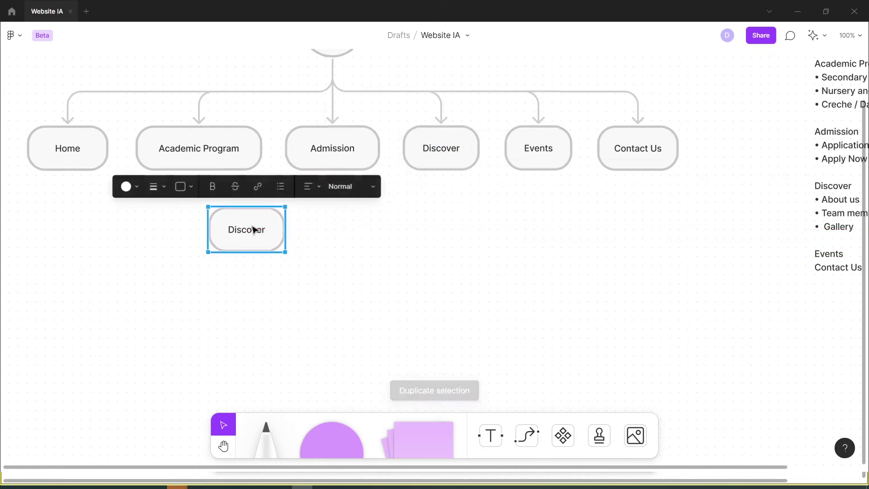
Adjust the Discover copy's width and position, and connect the bottom of Academic Program to its left side with an arrow
left_click(180, 146)
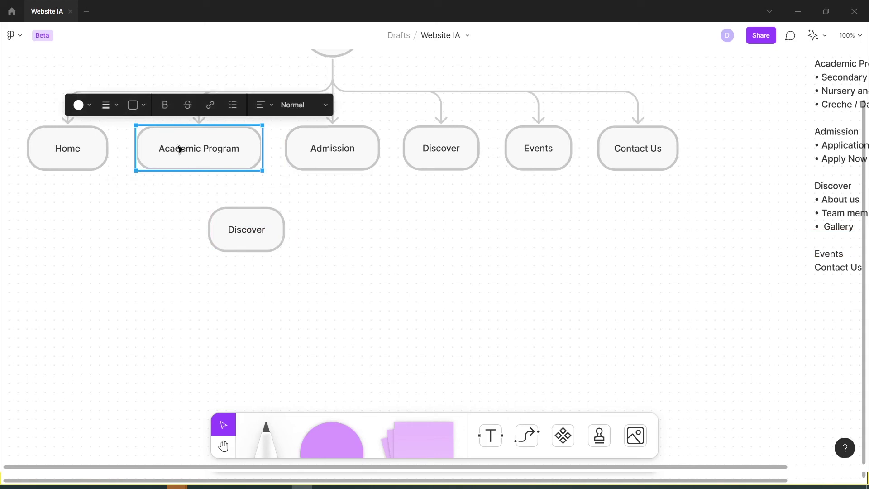
mouse_move(201, 166)
left_click_drag(244, 231, 326, 230)
mouse_move(298, 228)
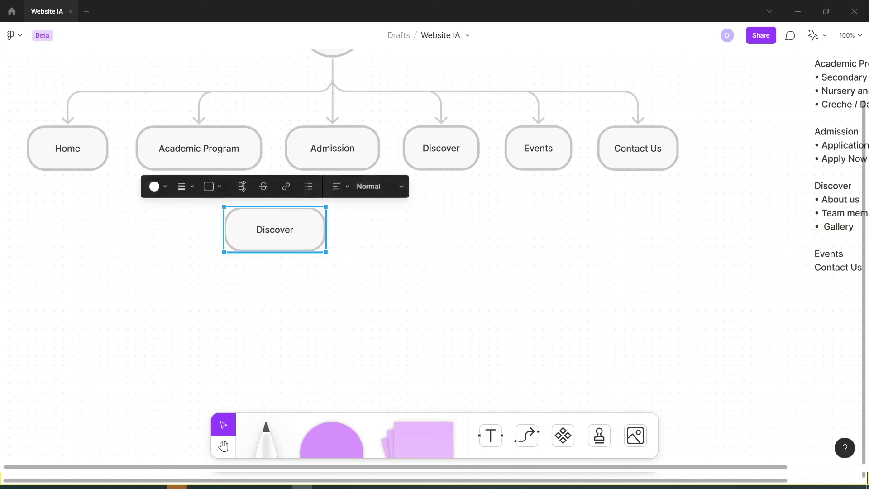
left_click(231, 164)
mouse_move(199, 186)
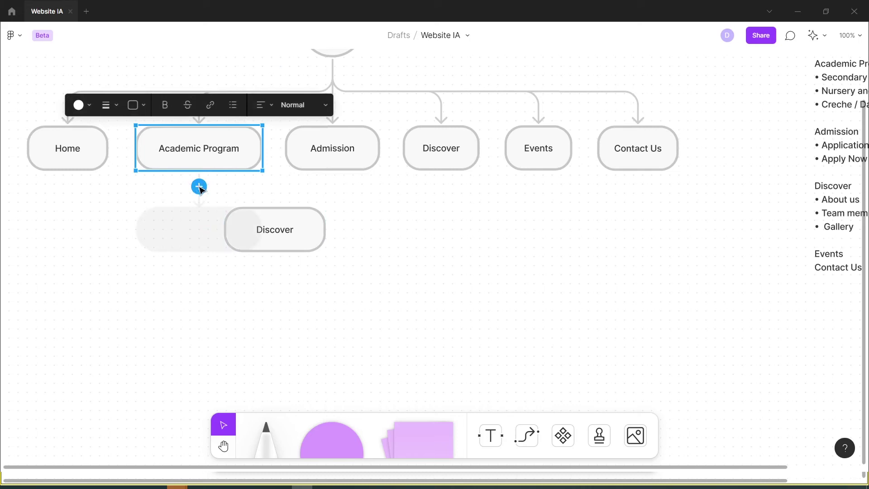
left_click_drag(199, 187, 224, 230)
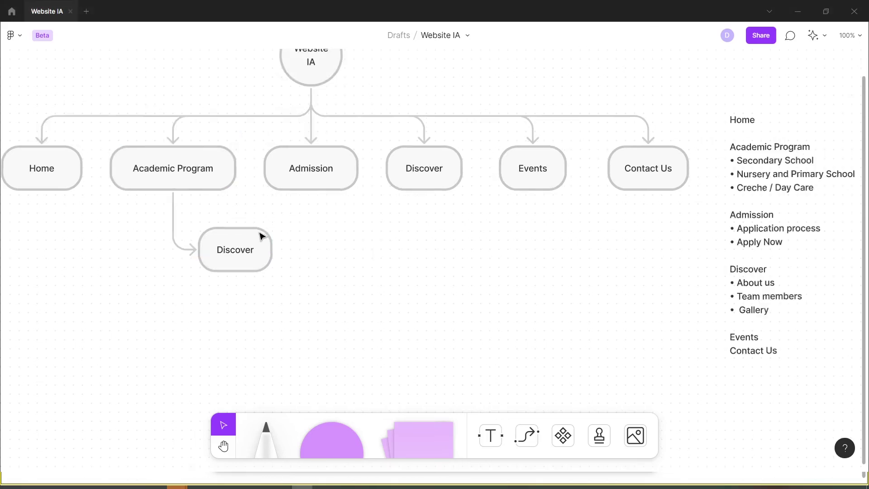
Duplicate the Discover box under Academic Program and place the copy directly beneath it
left_click(256, 251)
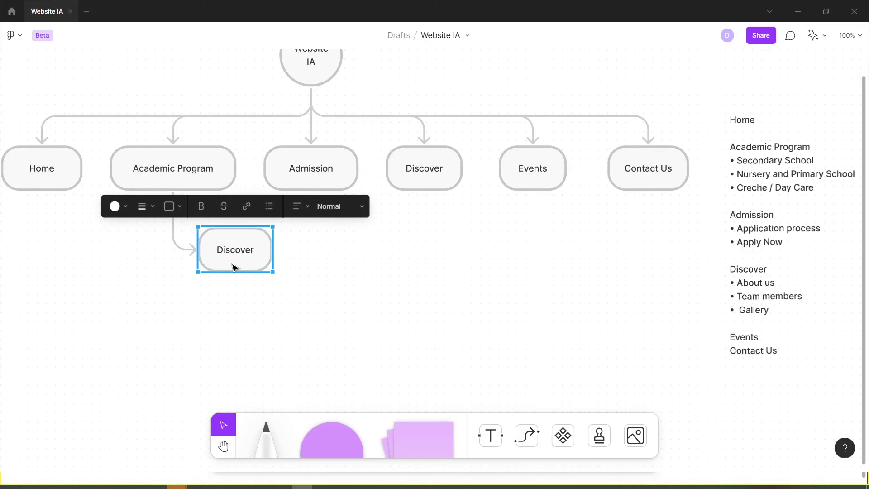
key("ctrl+d")
left_click_drag(248, 267, 236, 321)
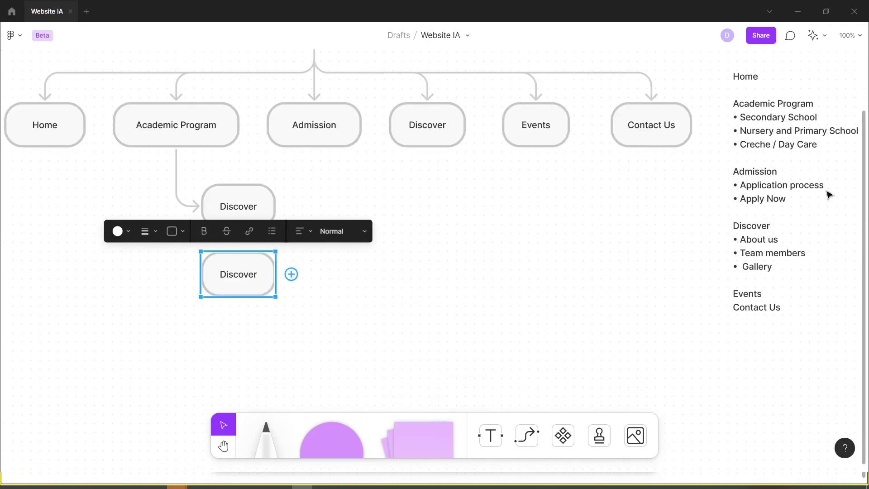
Copy "Secondary School" from the page list, paste it as the upper sub-box's label and widen that box
double_click(777, 189)
left_click_drag(817, 117, 739, 117)
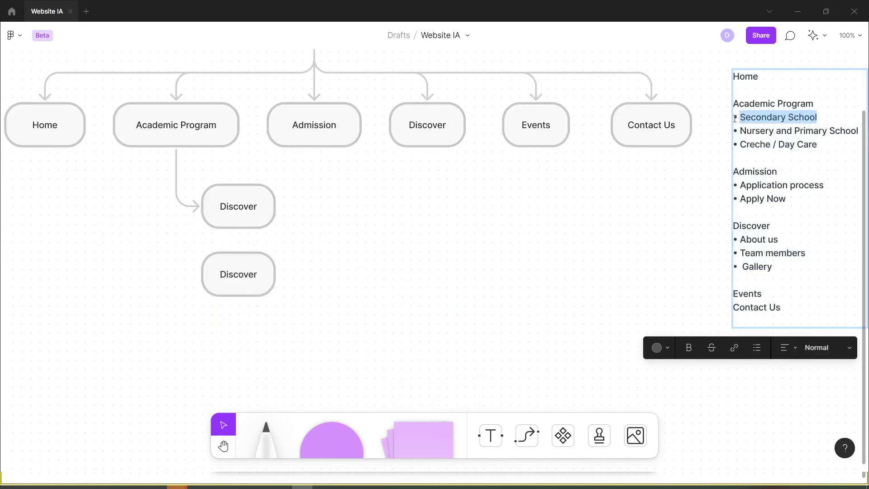
key("ctrl+c")
double_click(223, 213)
key("ctrl+v")
left_click(305, 220)
left_click_drag(275, 212, 320, 207)
Copy "Nursery and Primary School" from the page list, paste it as the lower sub-box's label and widen that box
left_click_drag(858, 131, 748, 130)
key("ctrl+c")
double_click(239, 274)
key("ctrl+v")
left_click(301, 314)
left_click_drag(274, 289, 374, 292)
Widen the Secondary School box to match the width of the Nursery and Primary School box
left_click(287, 201)
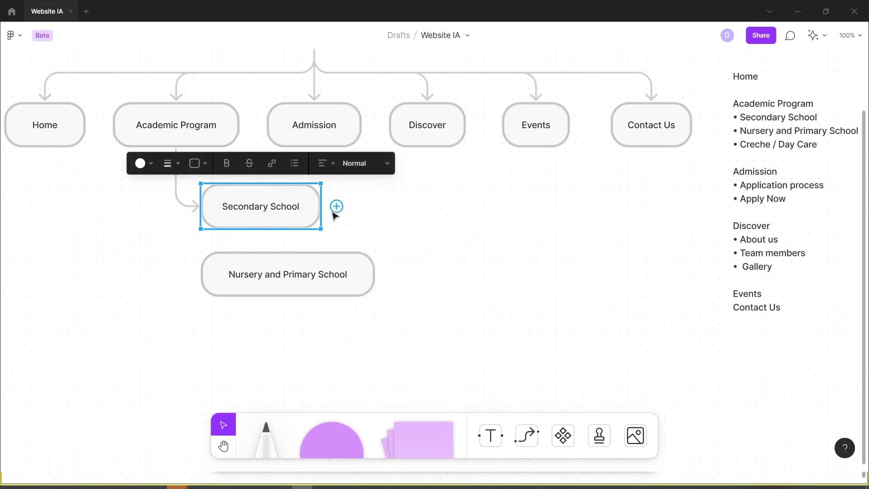
left_click_drag(320, 213, 374, 212)
left_click(407, 272)
Connect the bottom of the Academic Program box to the left side of Nursery and Primary School with an arrow
scroll(407, 271, "down", 2)
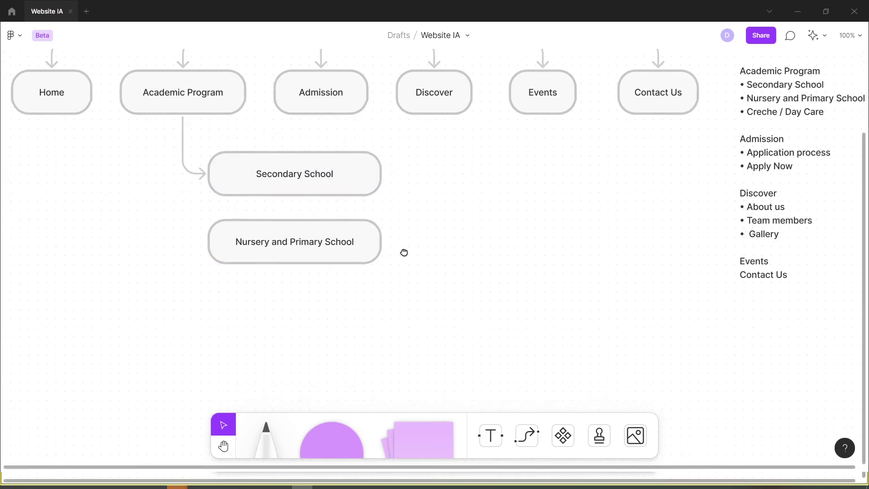
left_click(196, 100)
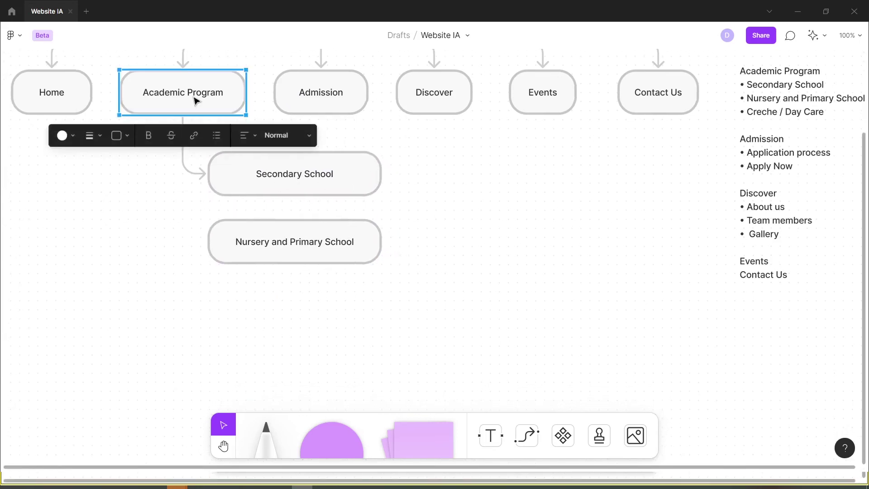
mouse_move(183, 162)
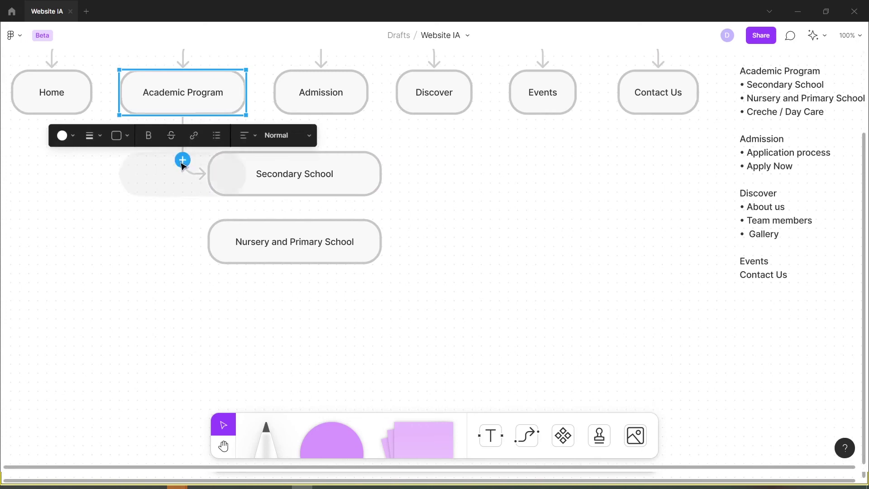
left_click_drag(184, 161, 209, 240)
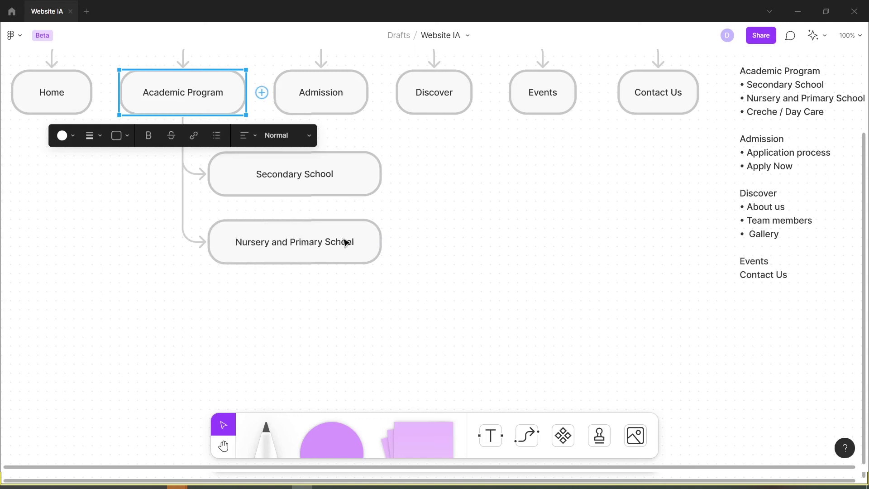
left_click(435, 275)
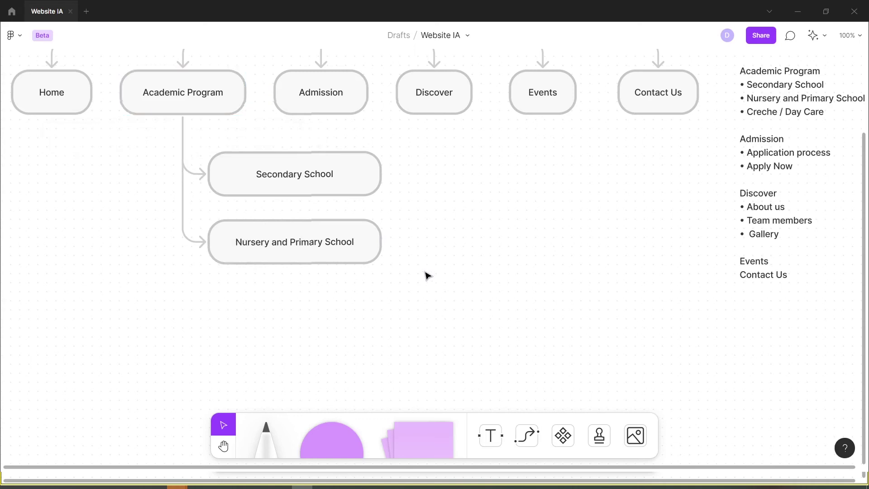
Duplicate the Secondary School box and place the copy below the Nursery and Primary School box
left_click(311, 182)
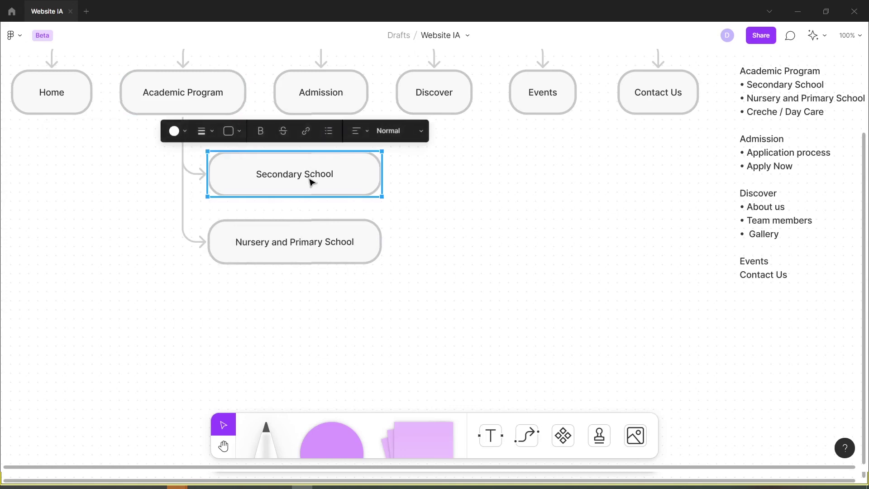
key("ctrl+d")
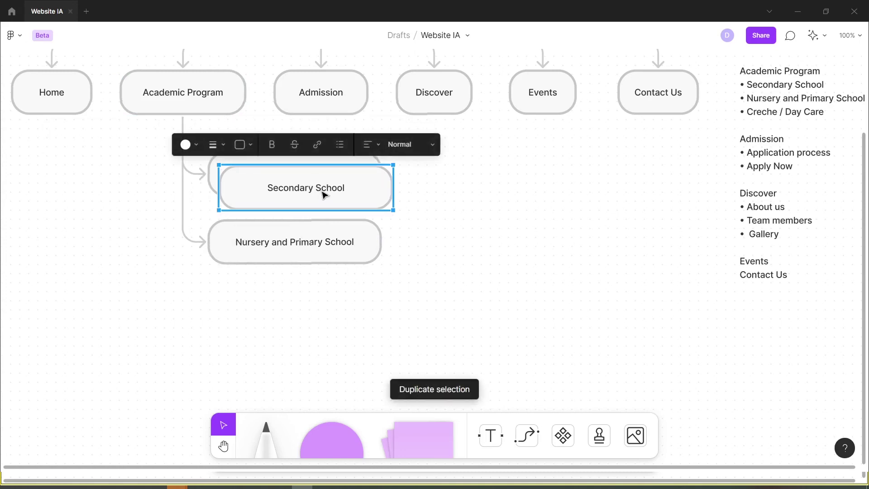
left_click_drag(334, 186, 328, 314)
Copy "Creche / Day Care" from the page list and paste it over the label of the lowest box
double_click(747, 112)
left_click_drag(747, 112, 828, 114)
key("ctrl+c")
left_click(299, 315)
double_click(298, 315)
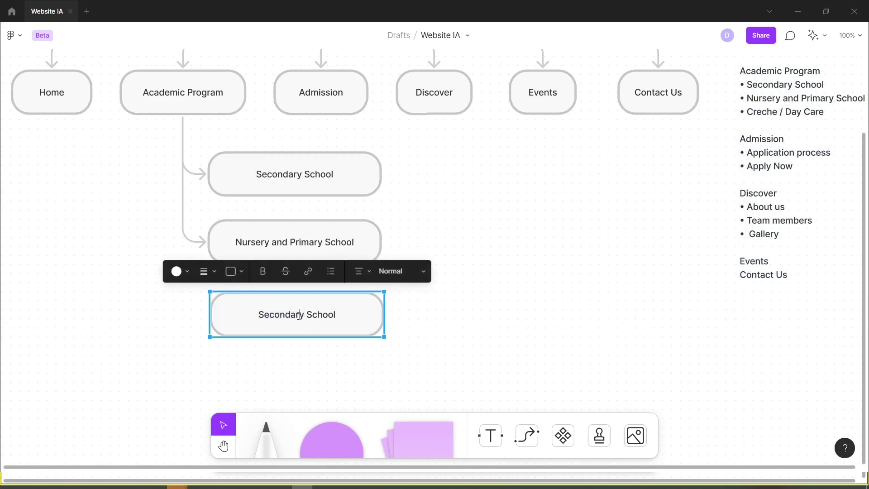
triple_click(298, 315)
key("ctrl+v")
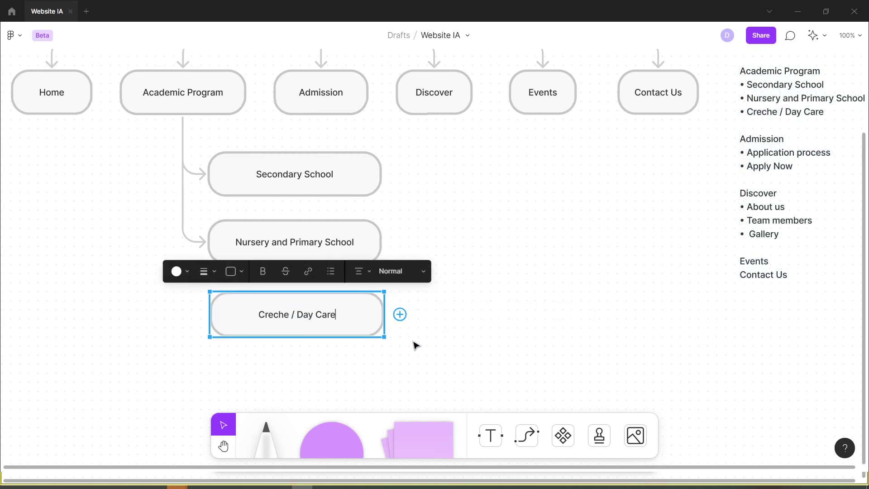
Connect the bottom of the Academic Program box to the left side of Creche / Day Care with an arrow
left_click(411, 351)
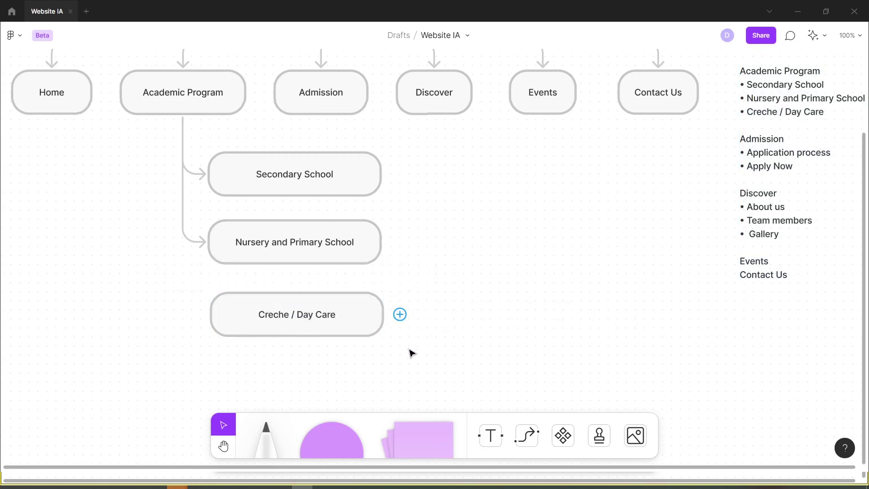
left_click(168, 88)
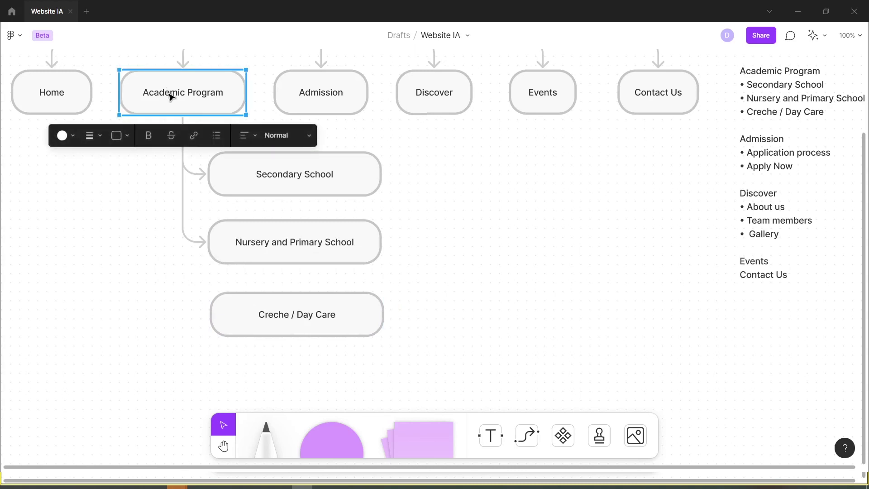
mouse_move(185, 164)
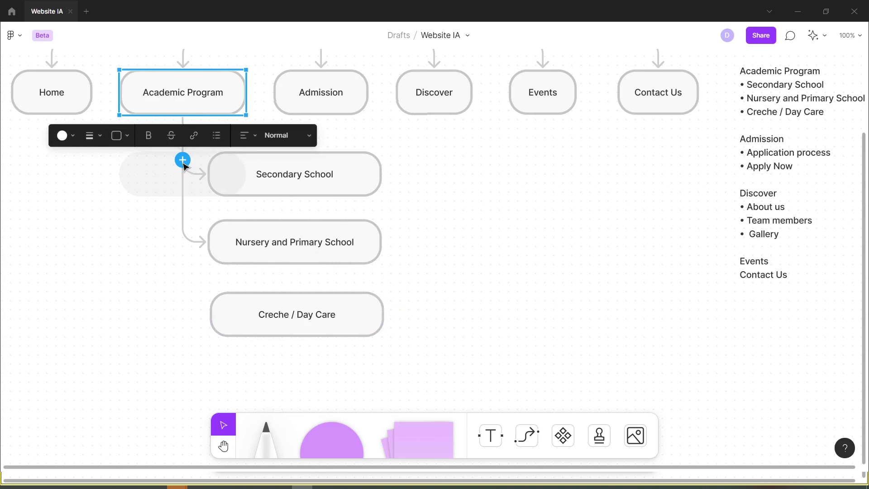
left_click_drag(185, 167, 208, 310)
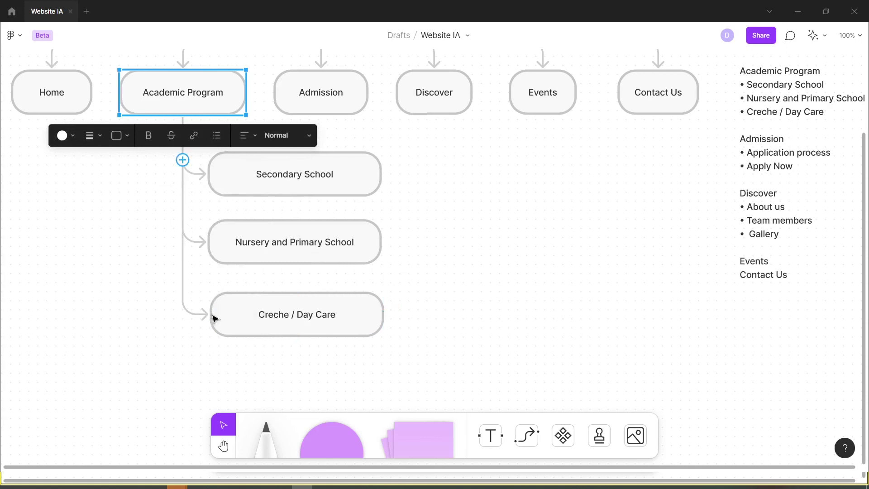
Set the canvas zoom to 80% and move the page list farther right of the diagram
scroll(563, 231, "up", 2)
scroll(517, 240, "right", 4)
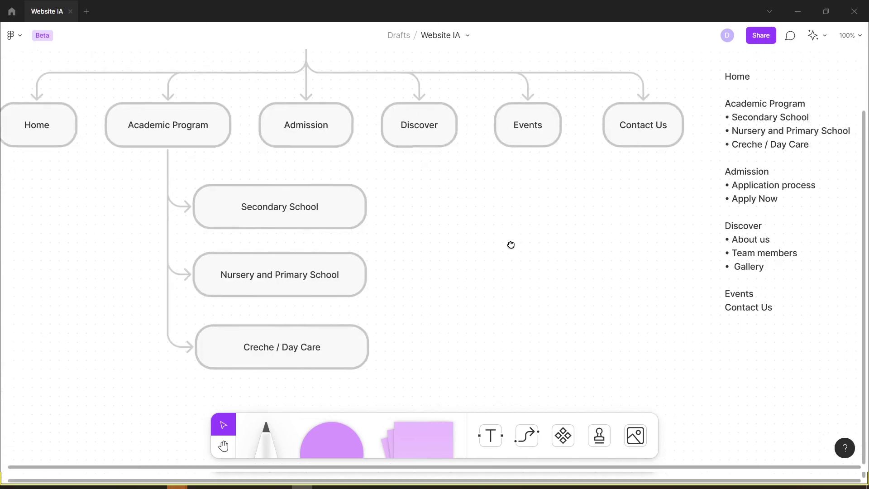
left_click(847, 35)
type("80")
key("Return")
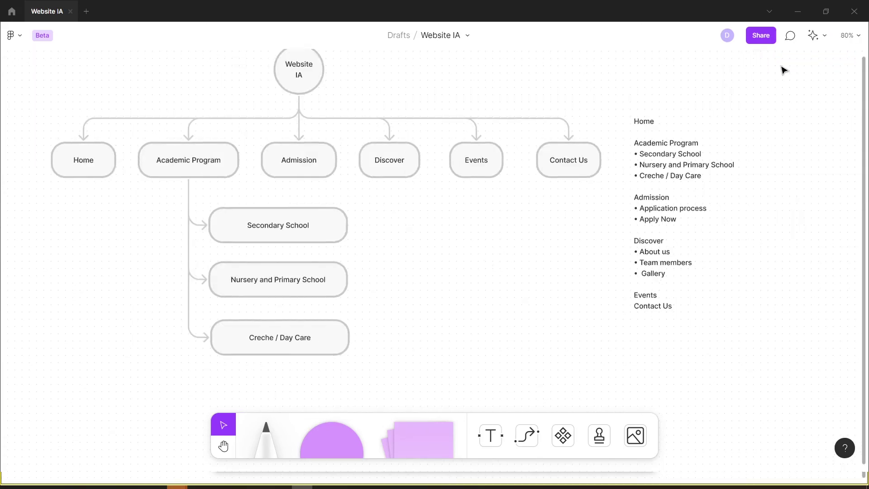
scroll(507, 306, "down", 1)
scroll(506, 306, "right", 1)
left_click(634, 262)
left_click_drag(635, 262, 762, 260)
left_click(423, 240)
left_click(258, 213)
left_click(258, 267, "shift")
left_click(265, 316, "shift")
left_click_drag(283, 211, 287, 224)
key("ctrl+z")
left_click(380, 233)
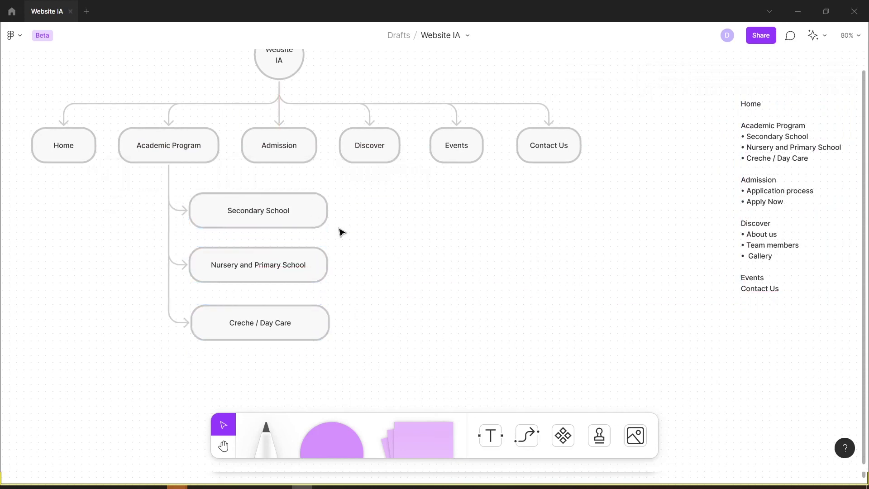
Narrow the Secondary School, Nursery and Primary School, and Creche / Day Care boxes together from their right edges
left_click(314, 218)
left_click(319, 276, "shift")
left_click_drag(330, 265, 320, 266)
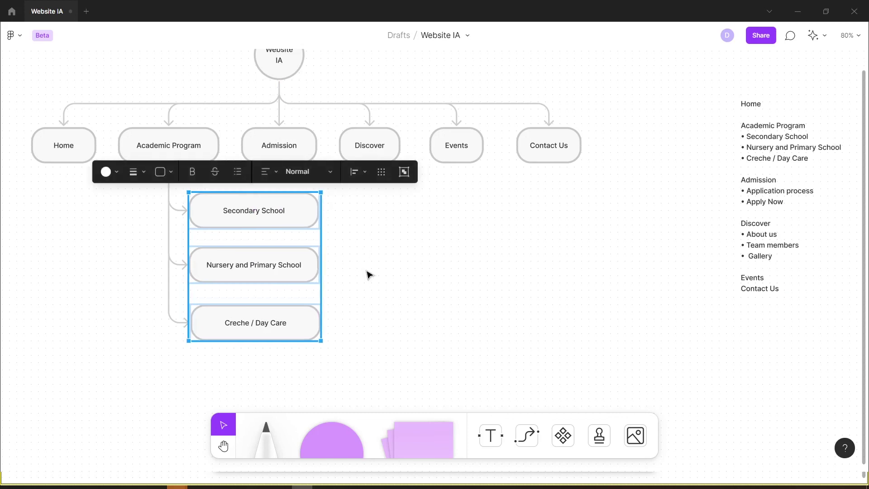
left_click(368, 273)
Move the Admission, Discover, Events and Contact Us boxes right to leave room for the Academic Program subpages
left_click(381, 144)
left_click(466, 155, "shift")
left_click(549, 147, "shift")
left_click(282, 148, "shift")
left_click_drag(282, 148, 363, 147)
left_click_drag(450, 217, 350, 206)
left_click_drag(337, 148, 398, 148)
Connect the bottom of Admission to a subpage box beneath it and label that box "Application process" from the page list
left_click_drag(156, 225, 353, 250, "alt")
left_click(247, 150)
left_click(246, 181)
double_click(659, 194)
triple_click(659, 194)
double_click(362, 213)
type("Application process")
Copy "Apply Now" from the page list onto the box below Application process and connect Admission to it with an arrow
triple_click(667, 203)
key("ctrl+c")
double_click(338, 267)
key("ctrl+v")
left_click(248, 151)
left_click_drag(246, 181, 276, 265)
Duplicate the Application process and Apply Now boxes and place the copies beneath Discover
left_click_drag(529, 290, 424, 283)
left_click_drag(566, 149, 638, 174)
left_click(339, 133)
left_click(287, 256)
left_click(291, 211, "shift")
left_click(310, 207)
left_click_drag(299, 217, 387, 212)
Shift the Discover, Events and Contact Us boxes right and nudge the copied subpage boxes right to fit beneath Discover
left_click(472, 141)
left_click(382, 144, "shift")
left_click_drag(382, 144, 421, 143)
left_click_drag(359, 211, 369, 211)
Connect the bottom of Discover to the first copied box with an arrow and label that box "About us"
left_click(304, 147)
left_click(353, 201)
left_click(298, 144)
left_click_drag(293, 169, 325, 206)
triple_click(615, 256)
key("ctrl+c")
double_click(374, 206)
key("ctrl+v")
Duplicate the About us box as a third Discover subpage and label the second subpage box "Team members"
triple_click(624, 255)
left_click_drag(377, 210, 396, 308, "alt")
triple_click(614, 265)
key("ctrl+c")
double_click(403, 260)
key("ctrl+v")
Copy "Gallery" from the page list and paste it over the label of the lowest Discover subpage box
key("ctrl+d")
double_click(616, 276)
triple_click(616, 275)
key("ctrl+c")
double_click(397, 311)
key("ctrl+v")
Connect the bottom of Discover to the left sides of the Team members and Gallery boxes with arrows
left_click_drag(473, 322, 586, 340)
left_click(406, 158)
left_click_drag(405, 181, 438, 275)
Tighten the spacing by moving Events and Contact Us left, and Admission with its two subpage boxes left
left_click_drag(765, 204, 624, 168)
left_click_drag(633, 177, 619, 178)
left_click_drag(375, 212, 453, 289)
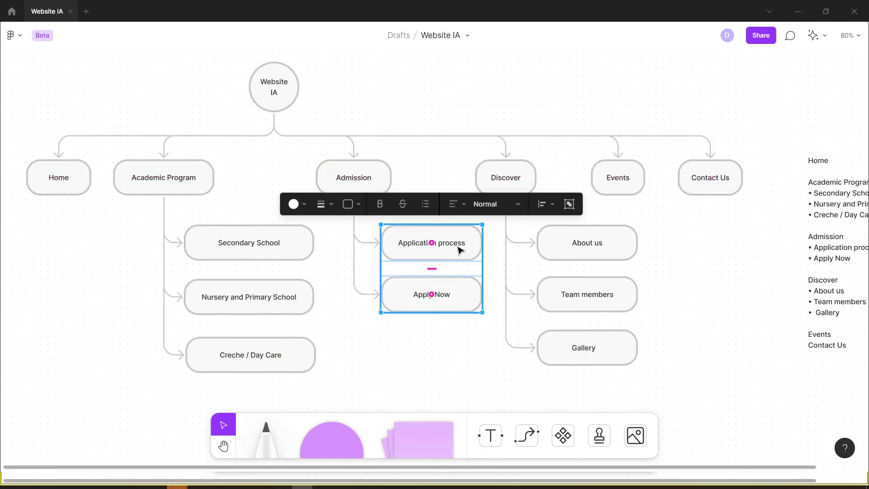
left_click_drag(448, 258, 442, 258)
left_click(362, 181, "shift")
left_click_drag(451, 245, 441, 245)
Move Discover and its three subpage boxes left, and bring the subpage boxes slightly closer to their connector line
left_click_drag(471, 172, 620, 344)
left_click_drag(618, 300, 603, 300)
left_click(491, 177, "shift")
left_click_drag(584, 300, 576, 300)
Move the page list left, closer to the Contact Us box
left_click_drag(834, 303, 801, 304)
left_click_drag(692, 289, 742, 286)
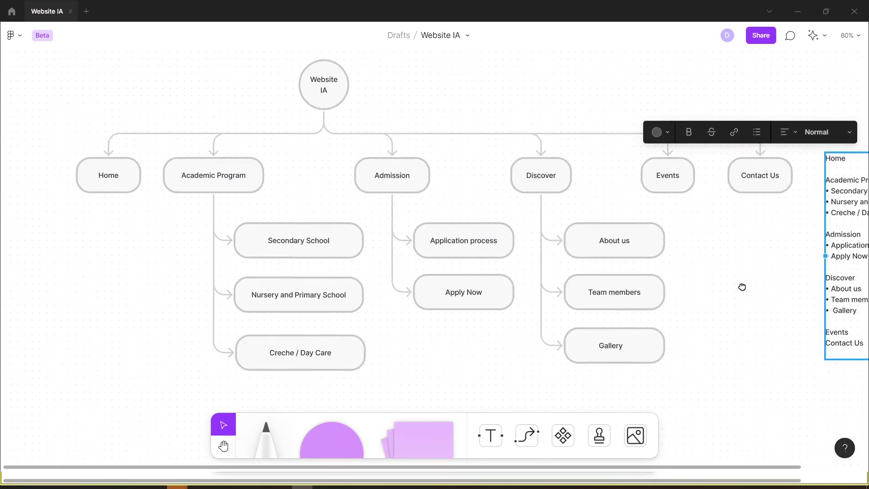
left_click(741, 284)
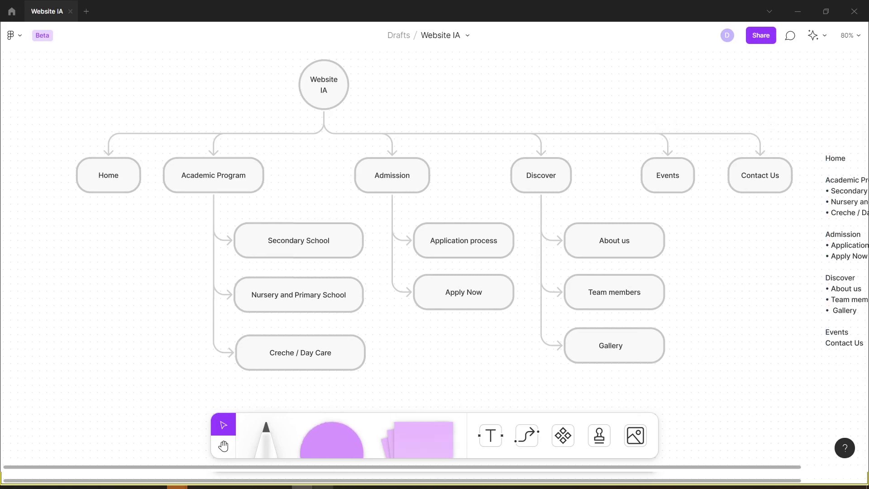
Move the Website IA circle right to sit between Admission and Discover, in line with the Application process box
left_click(323, 487)
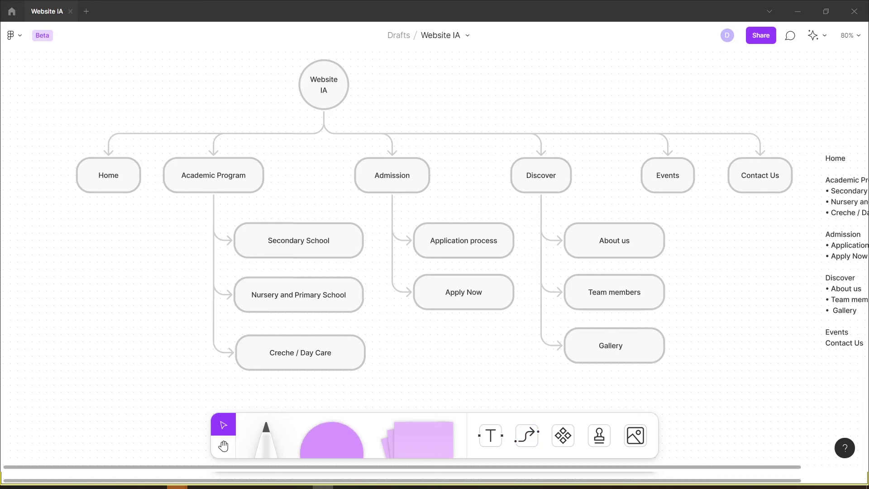
key("alt+Tab")
left_click(320, 83)
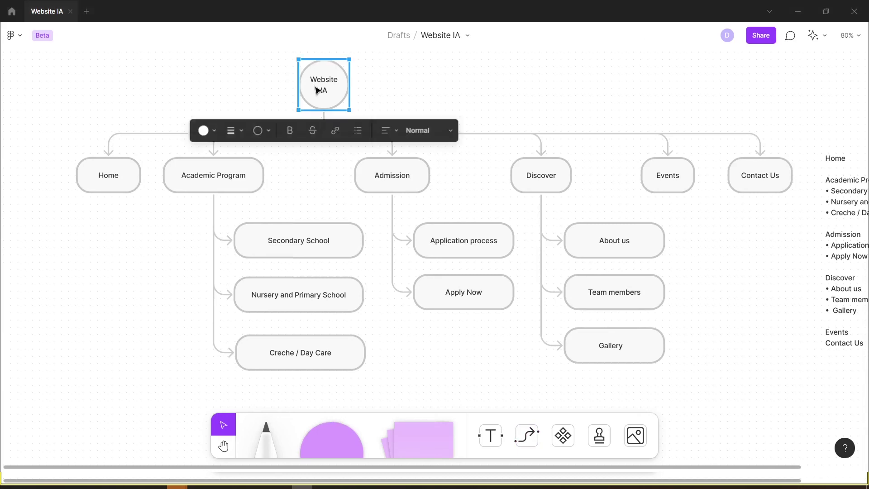
left_click_drag(333, 86, 404, 87)
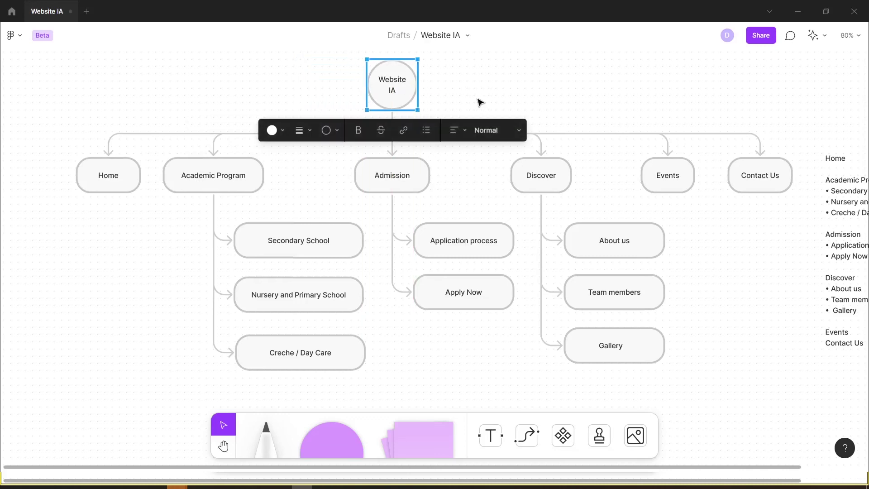
left_click(509, 102)
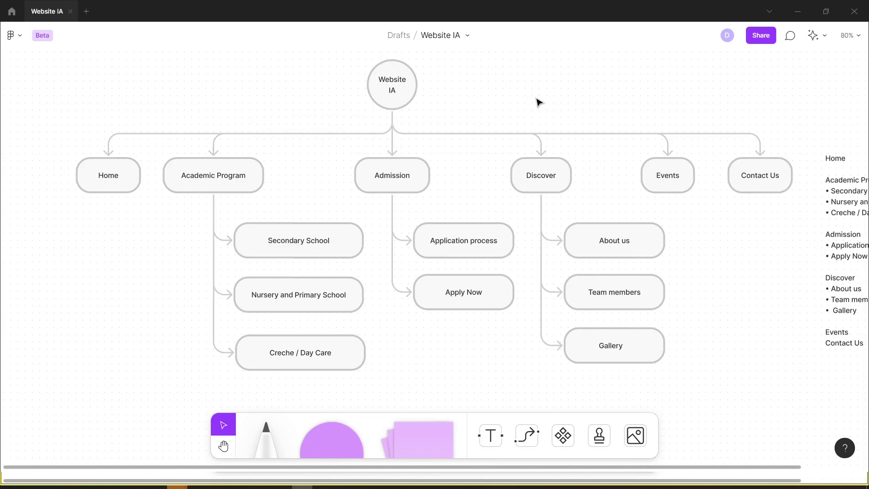
left_click(396, 90)
left_click_drag(405, 87, 472, 87)
left_click(547, 90)
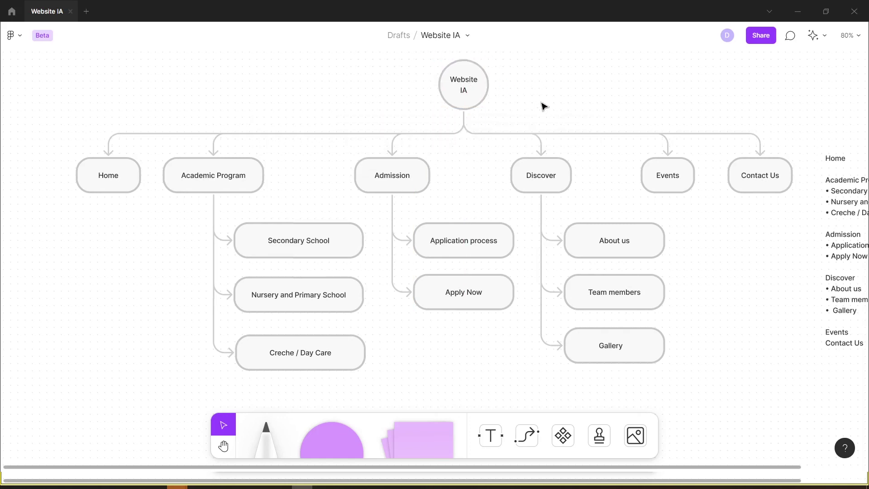